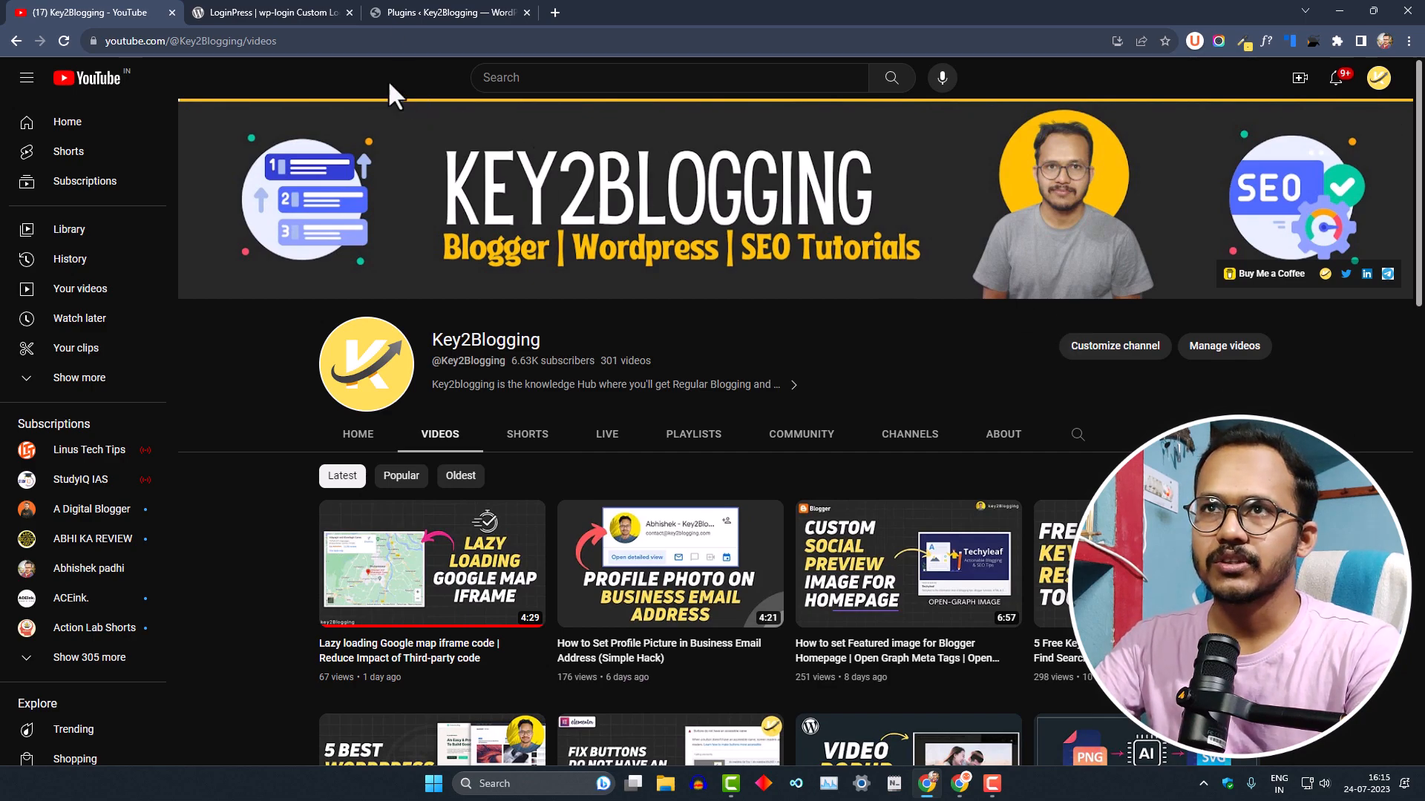
# Log out of the WordPress site to view its default login page, and log back in with the saved credentials.
pyautogui.click(470, 7)
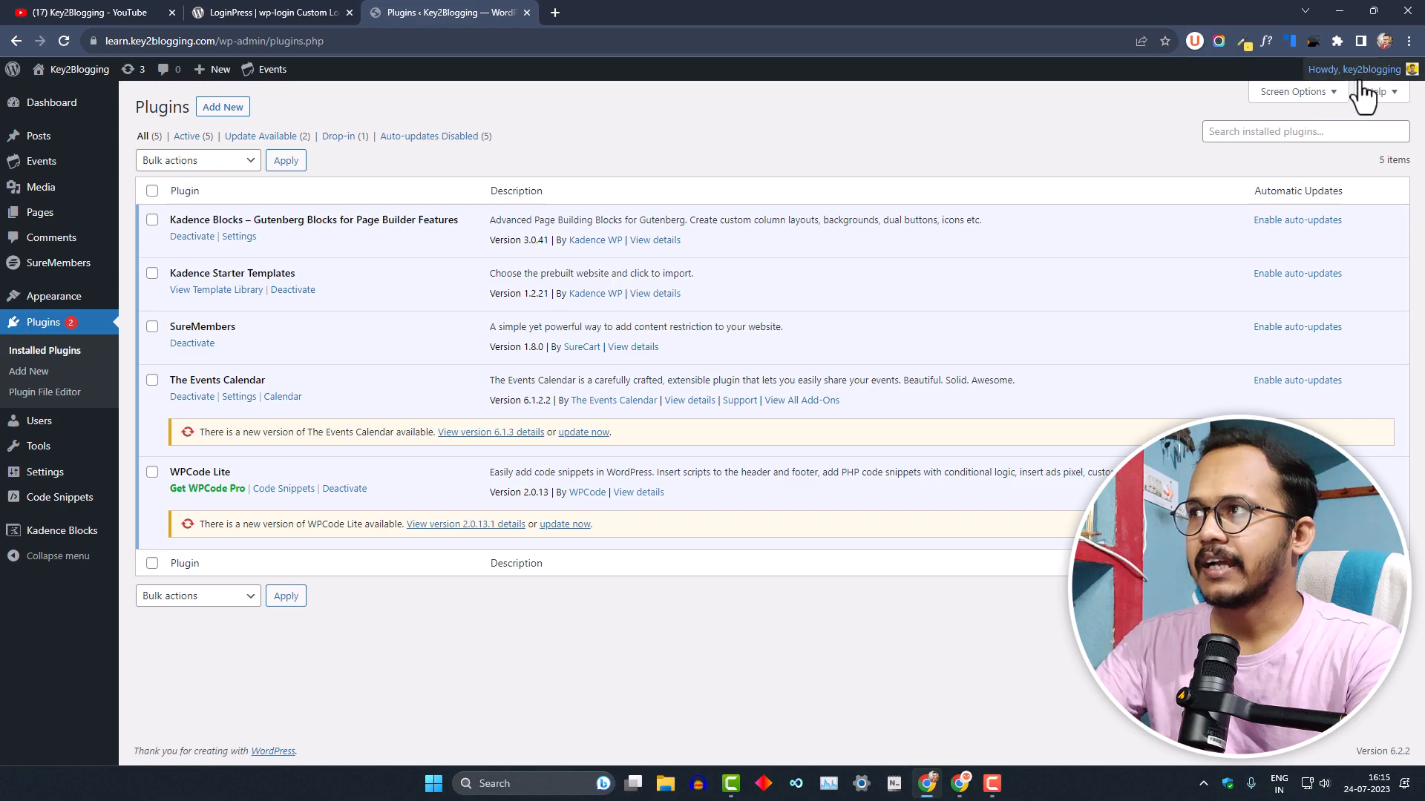
pyautogui.moveTo(1355, 69)
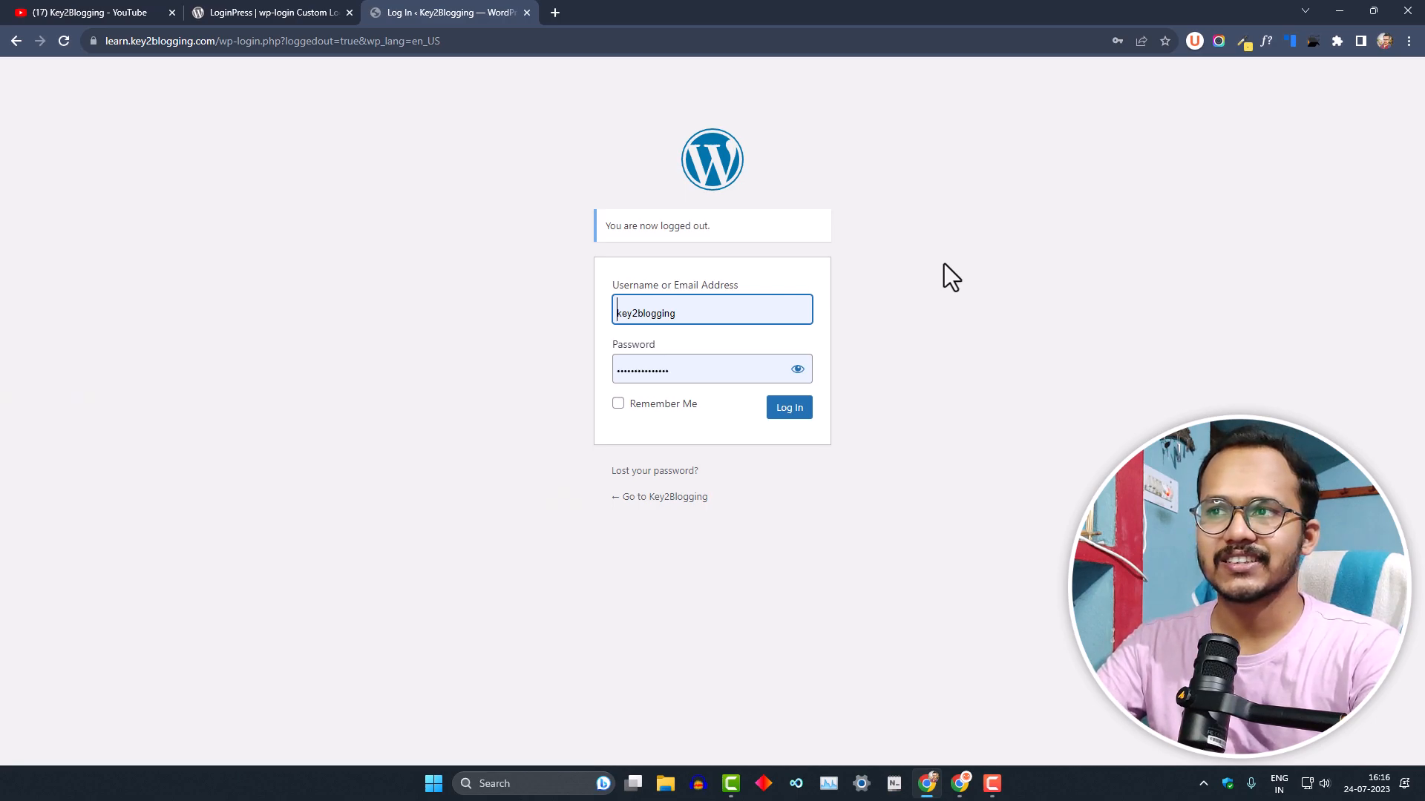
pyautogui.click(791, 408)
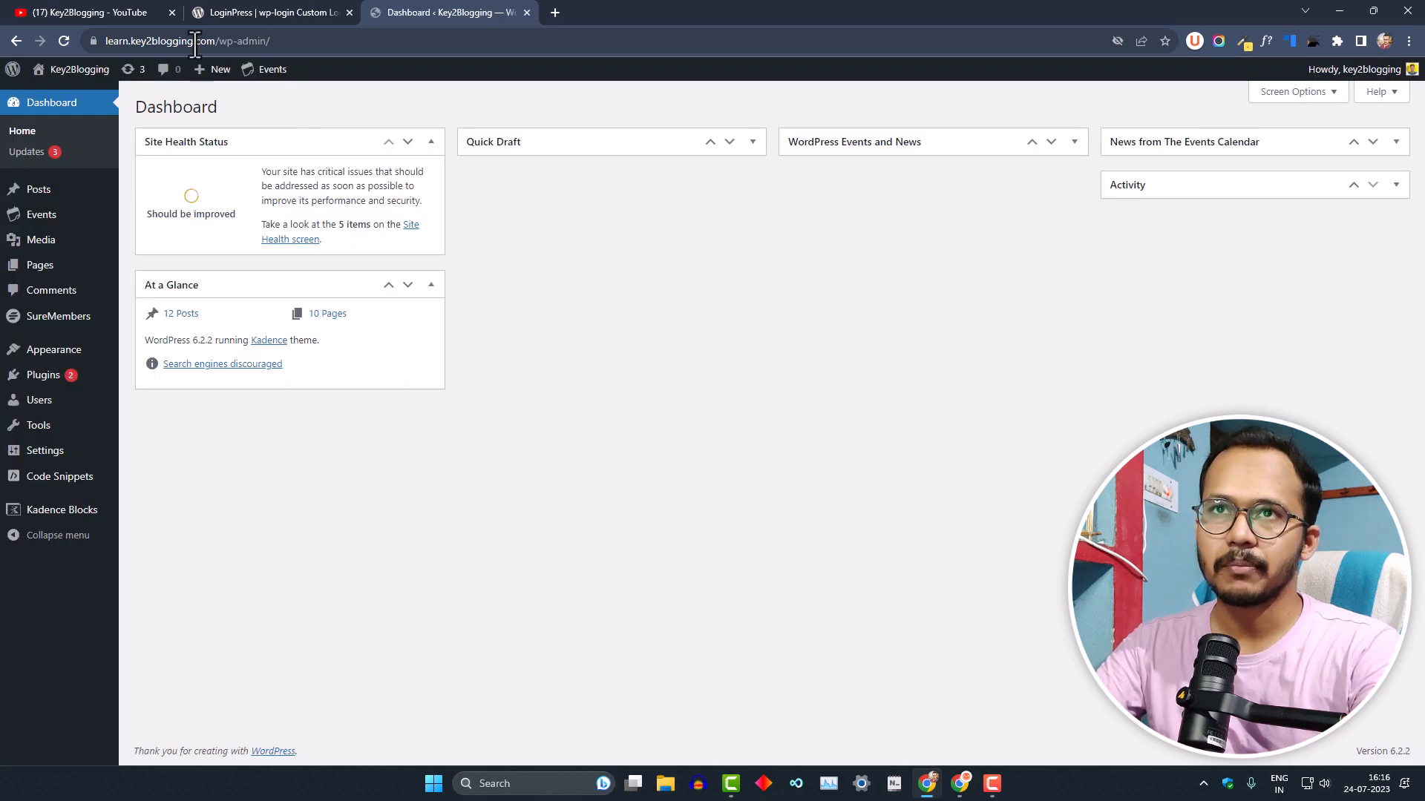
# Search the plugins for Loginpress, then install and activate LoginPress | wp-login Custom Login Page Customizer.
pyautogui.click(276, 9)
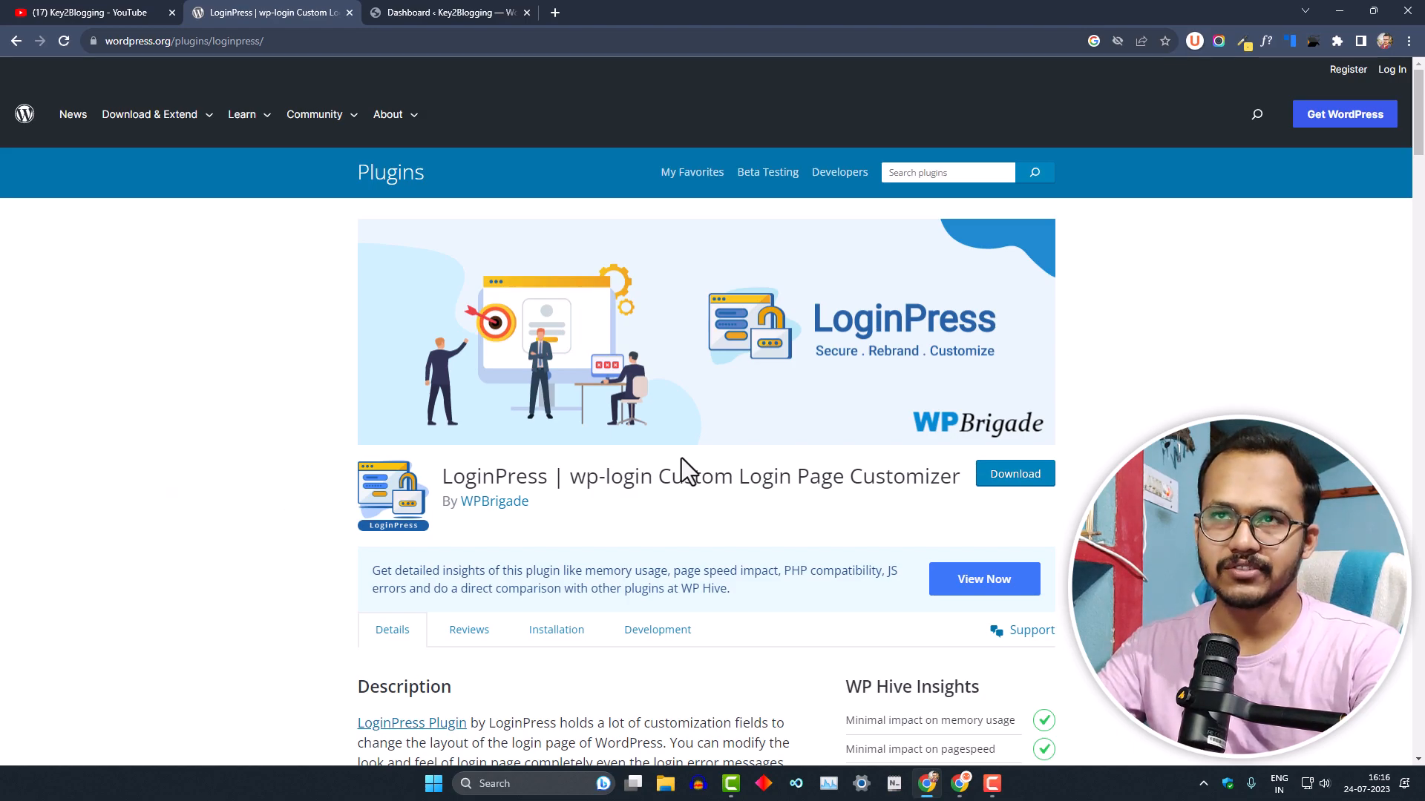
pyautogui.click(487, 7)
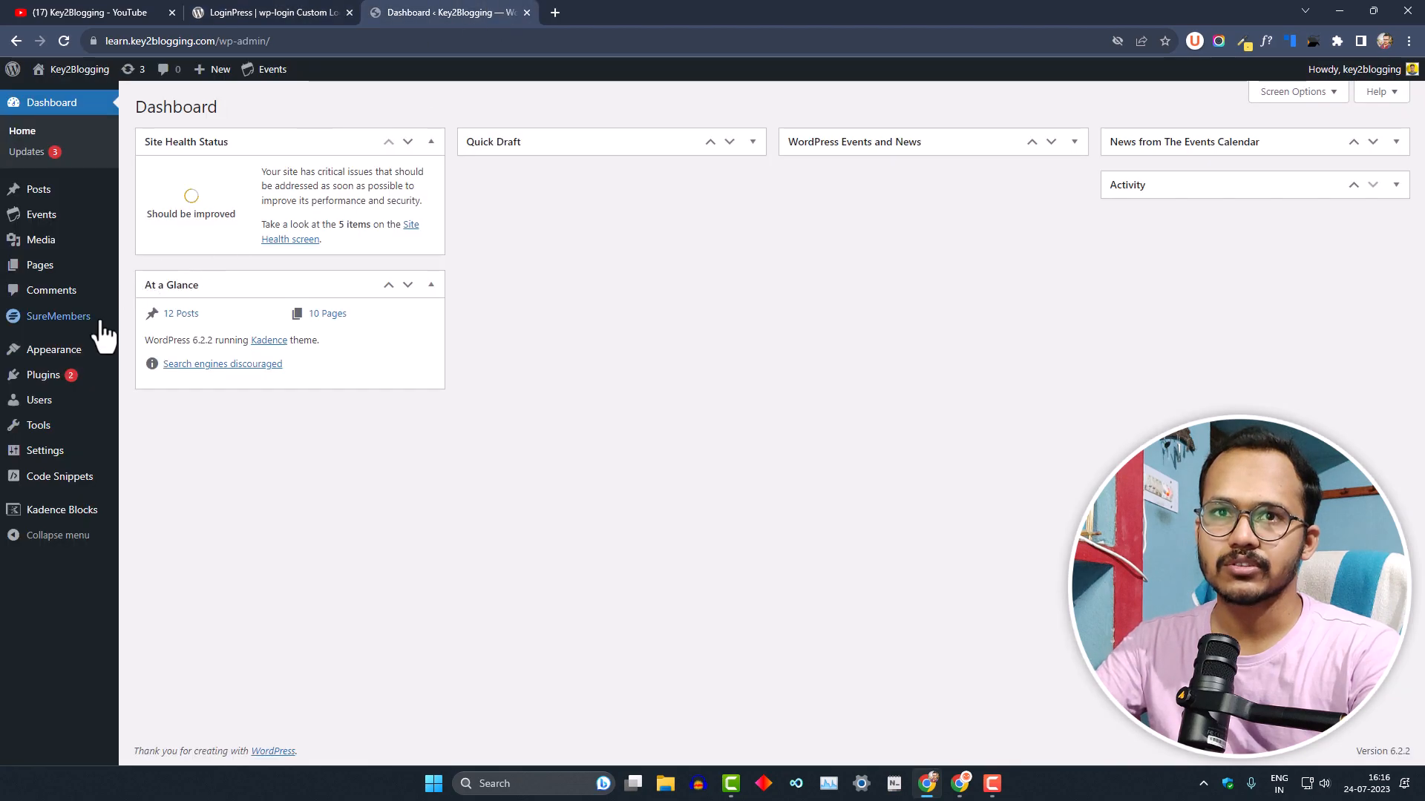
pyautogui.moveTo(58, 386)
pyautogui.click(165, 399)
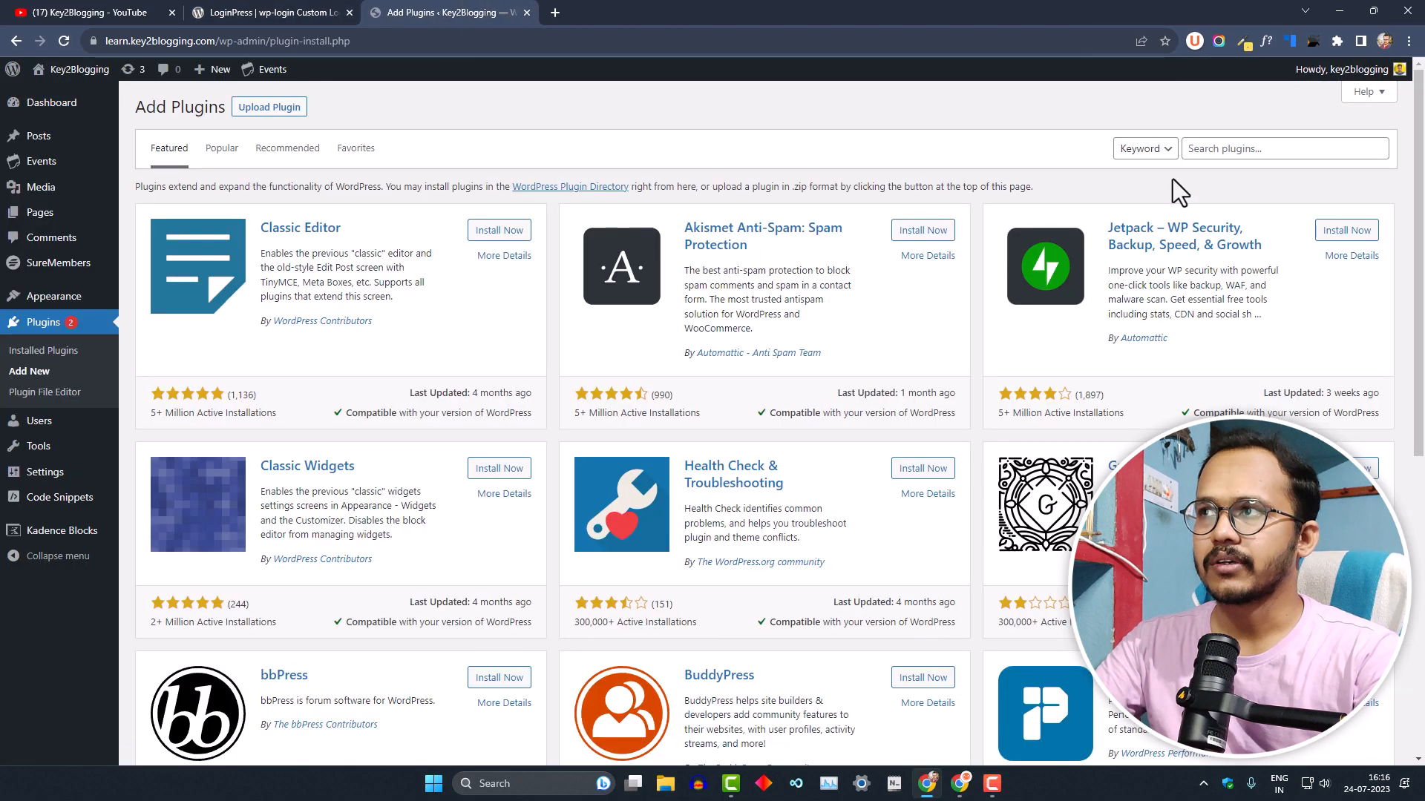
pyautogui.click(1202, 148)
pyautogui.write('log')
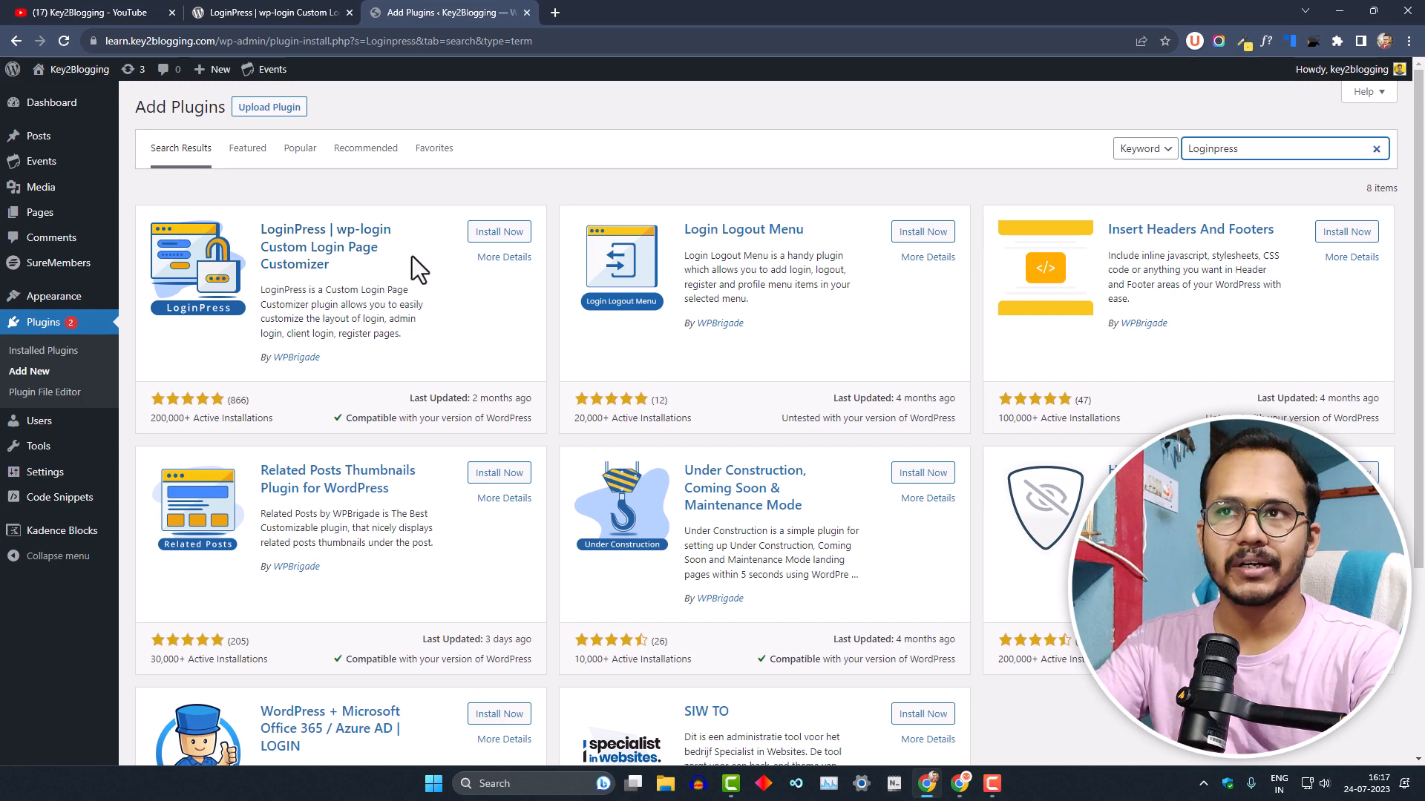
pyautogui.click(495, 235)
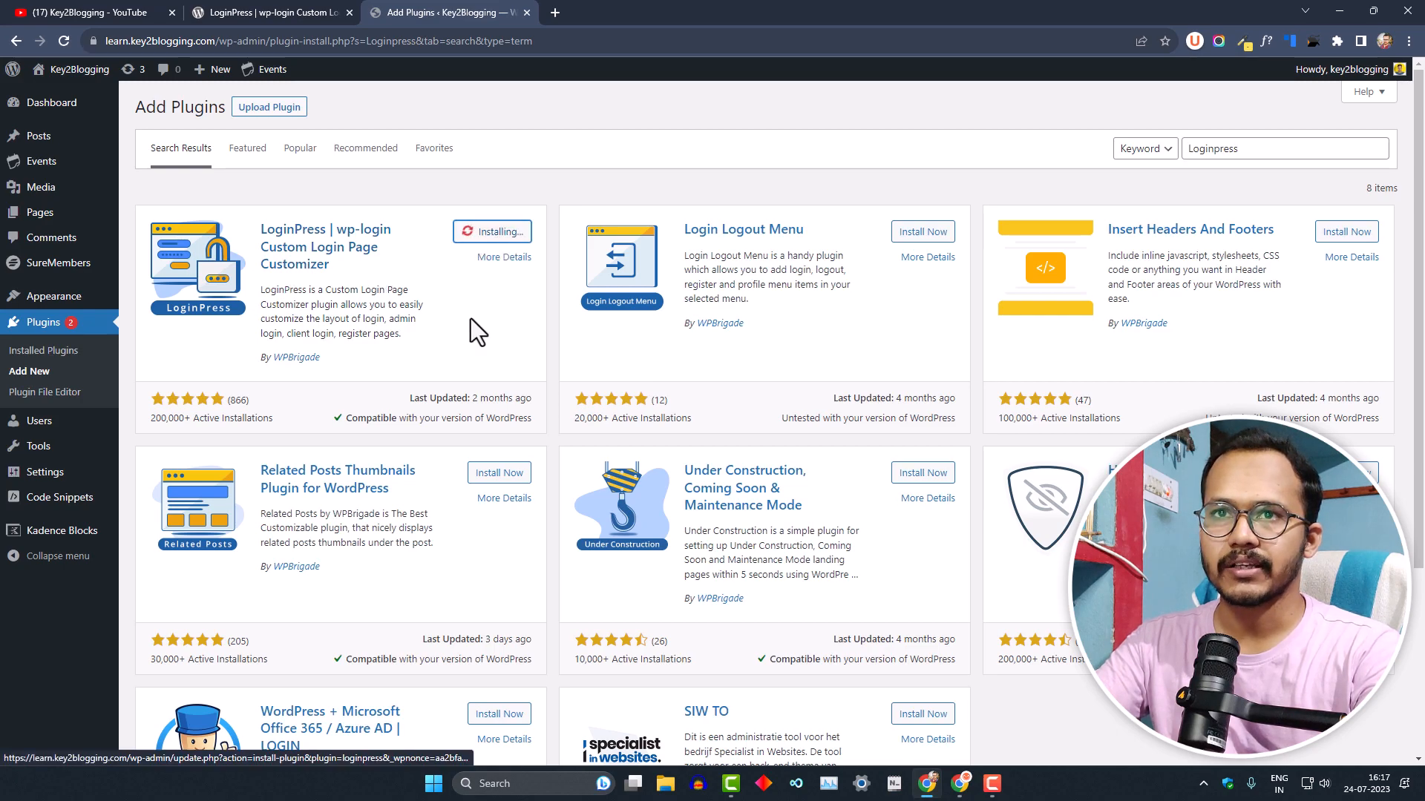
pyautogui.click(507, 235)
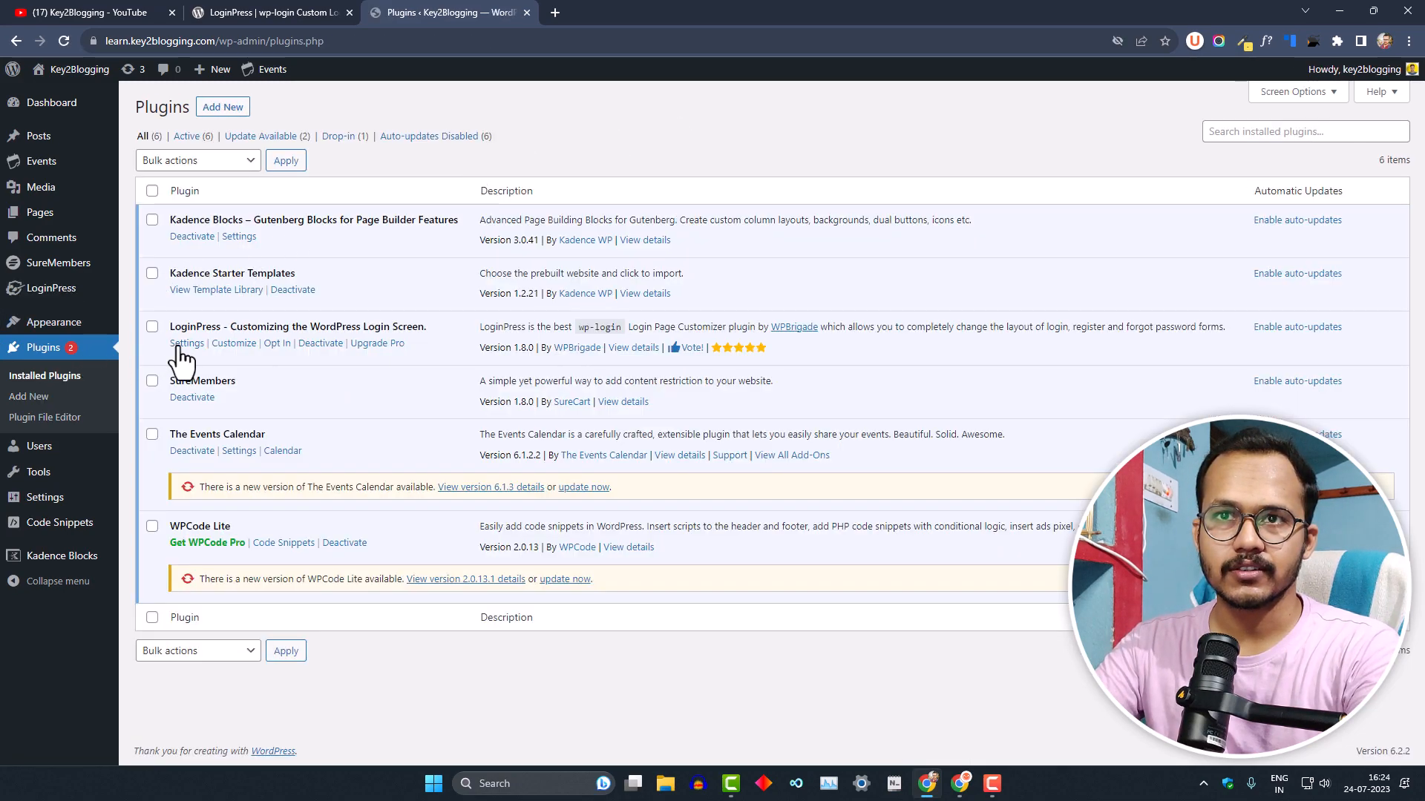
# Enable Auto Remember Me in the LoginPress plugin settings.
pyautogui.click(49, 289)
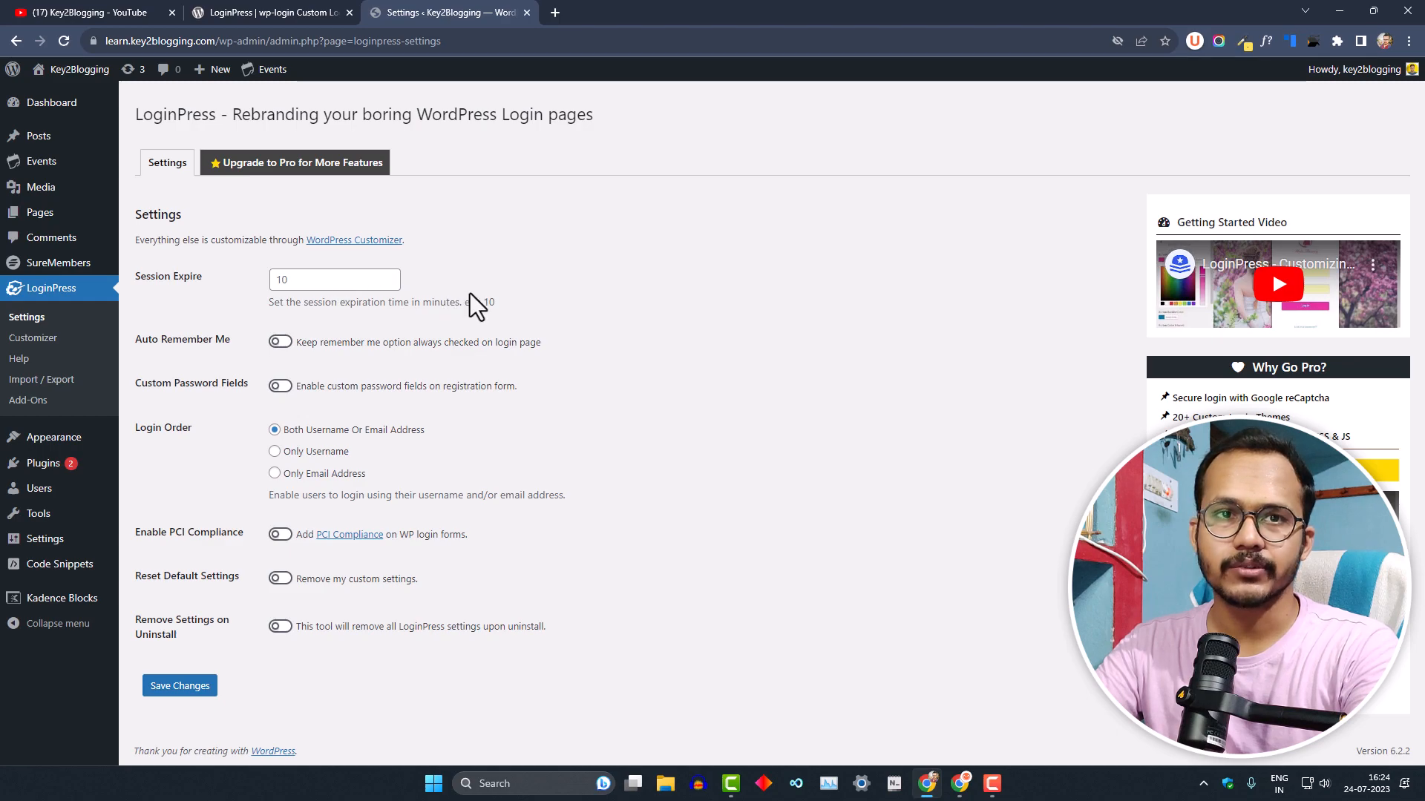
pyautogui.click(279, 341)
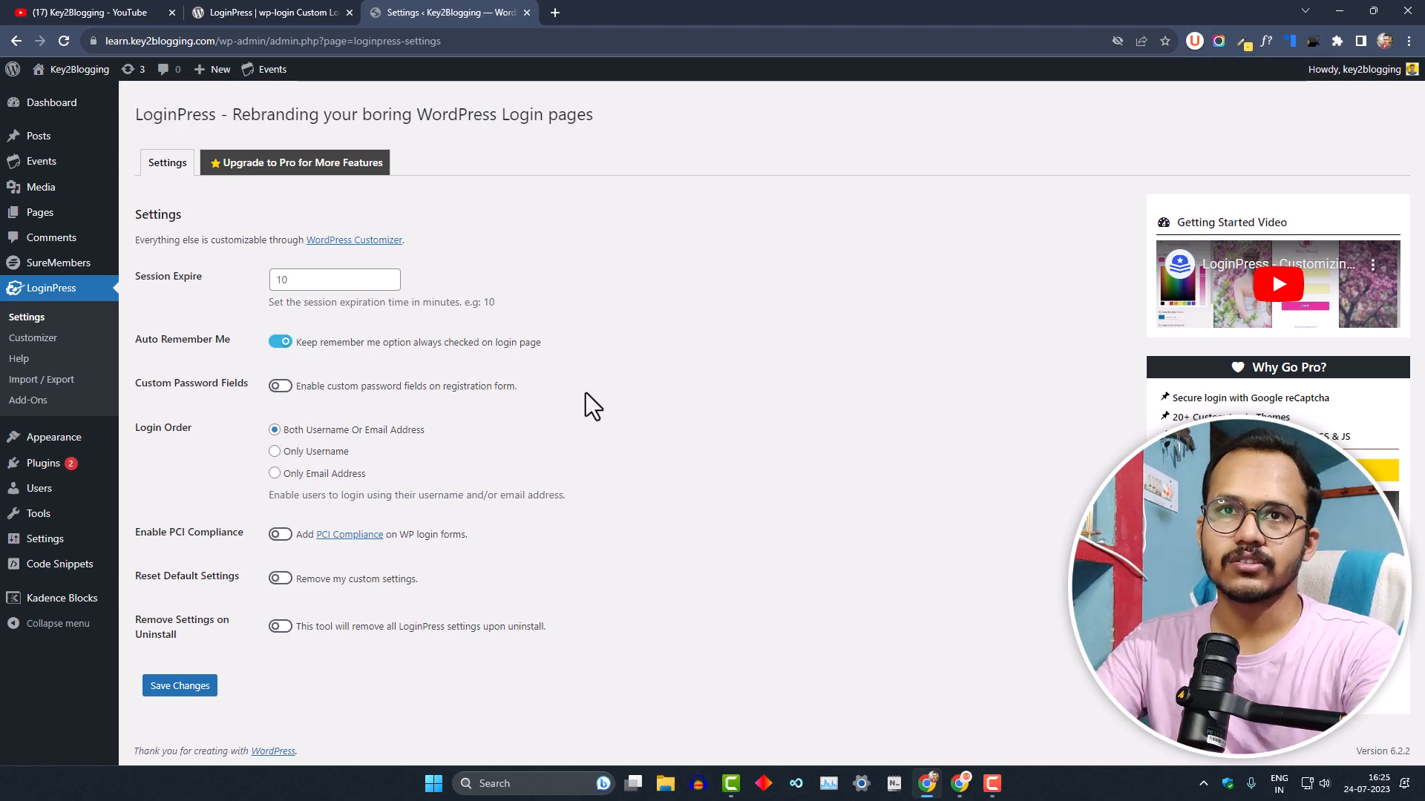
# Open the LoginPress customizer and look through the available login page themes.
pyautogui.click(34, 339)
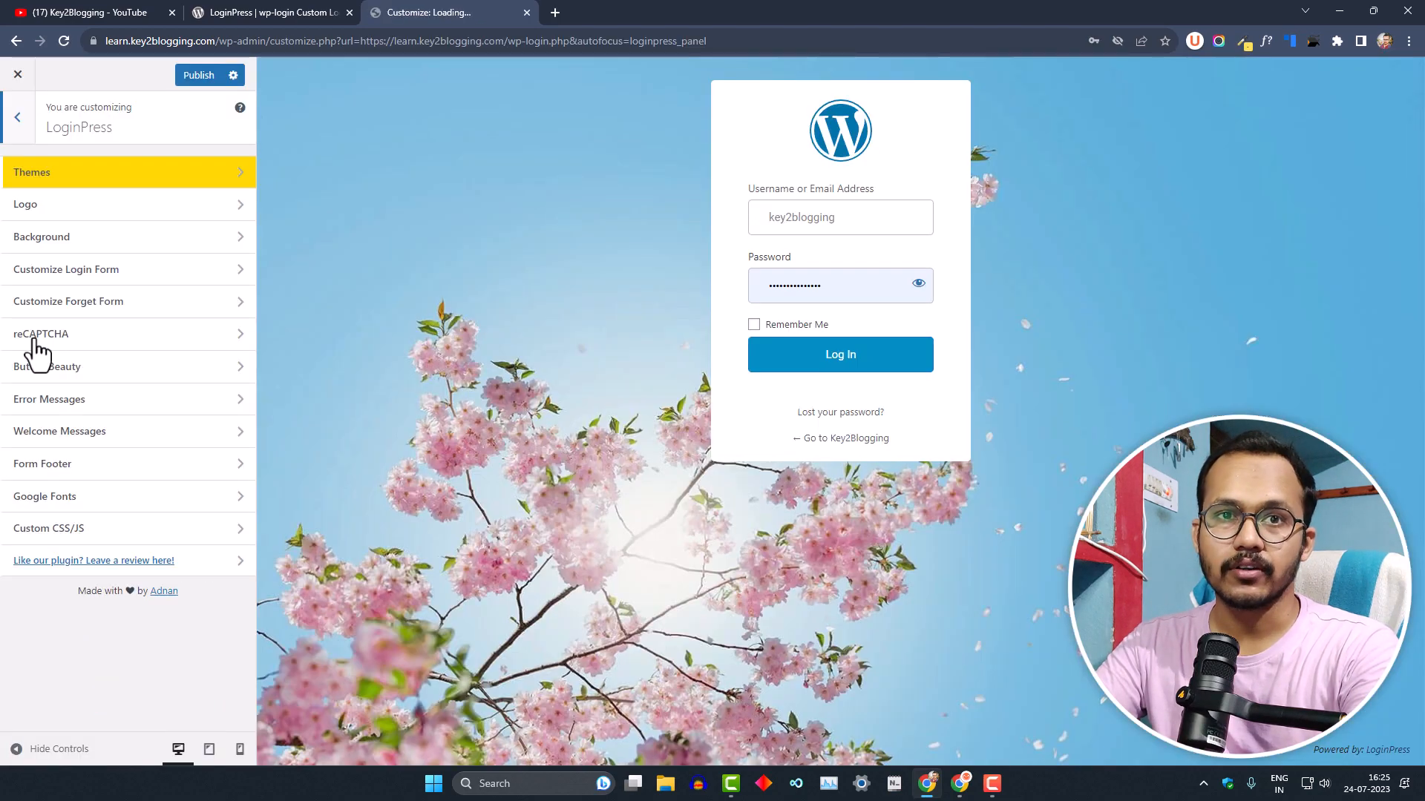
pyautogui.click(17, 117)
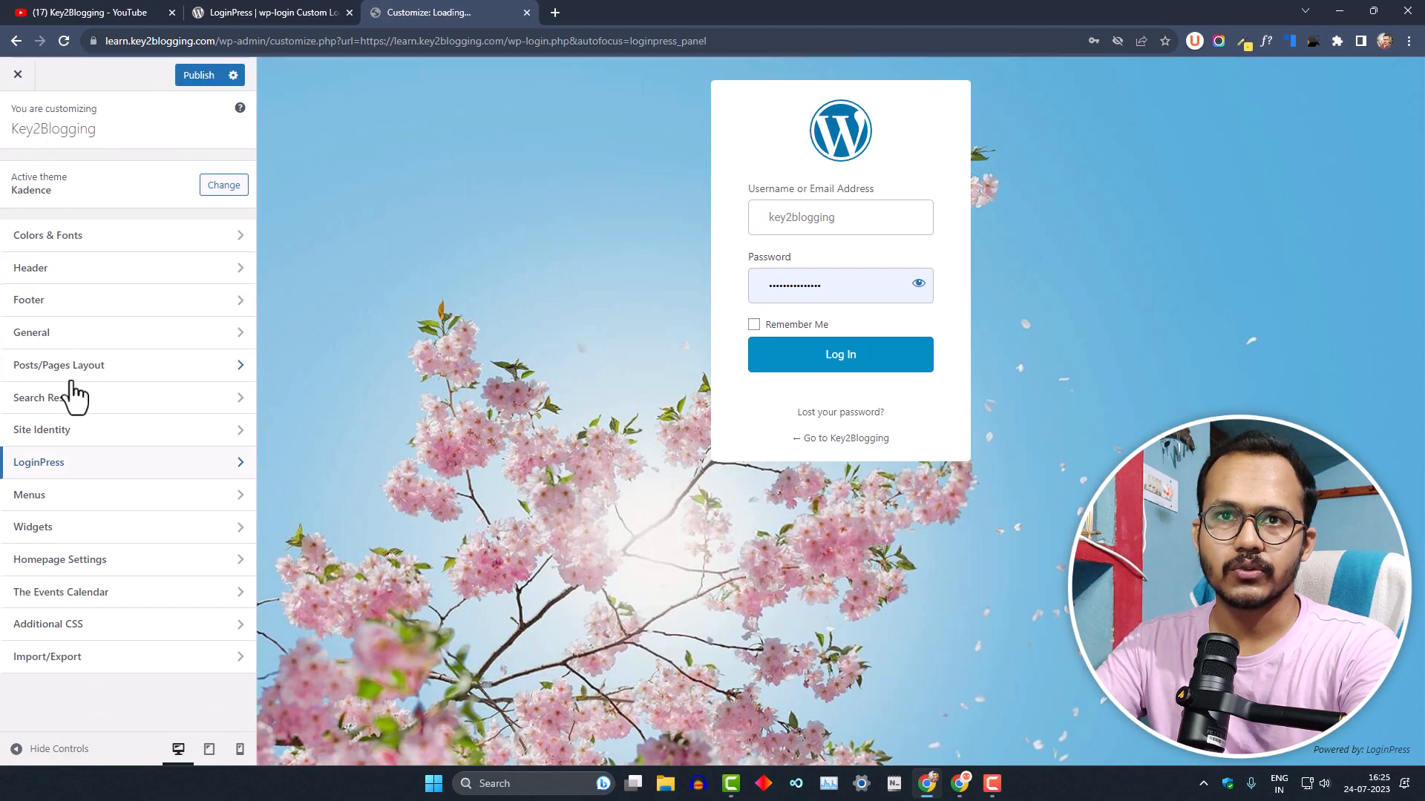
pyautogui.click(42, 464)
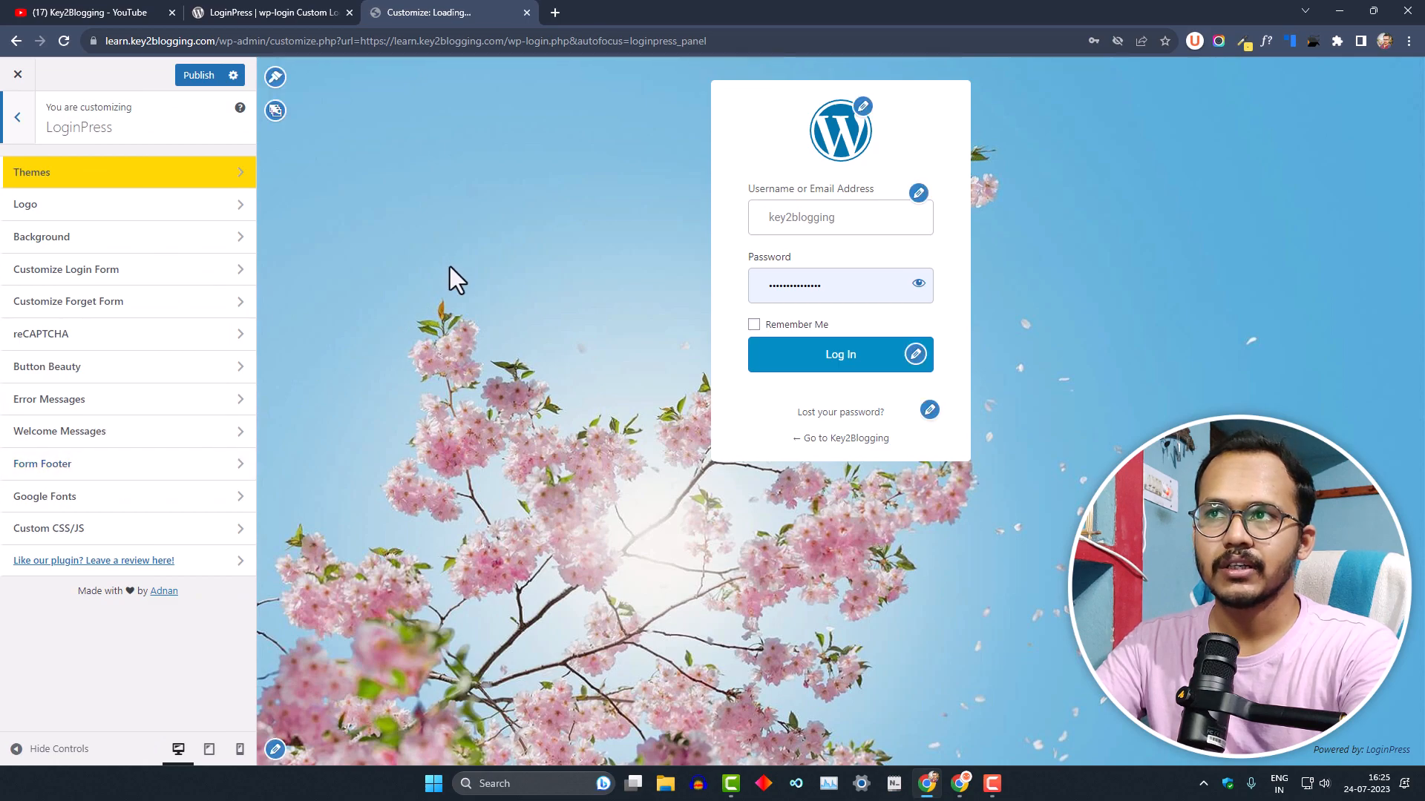
pyautogui.click(181, 176)
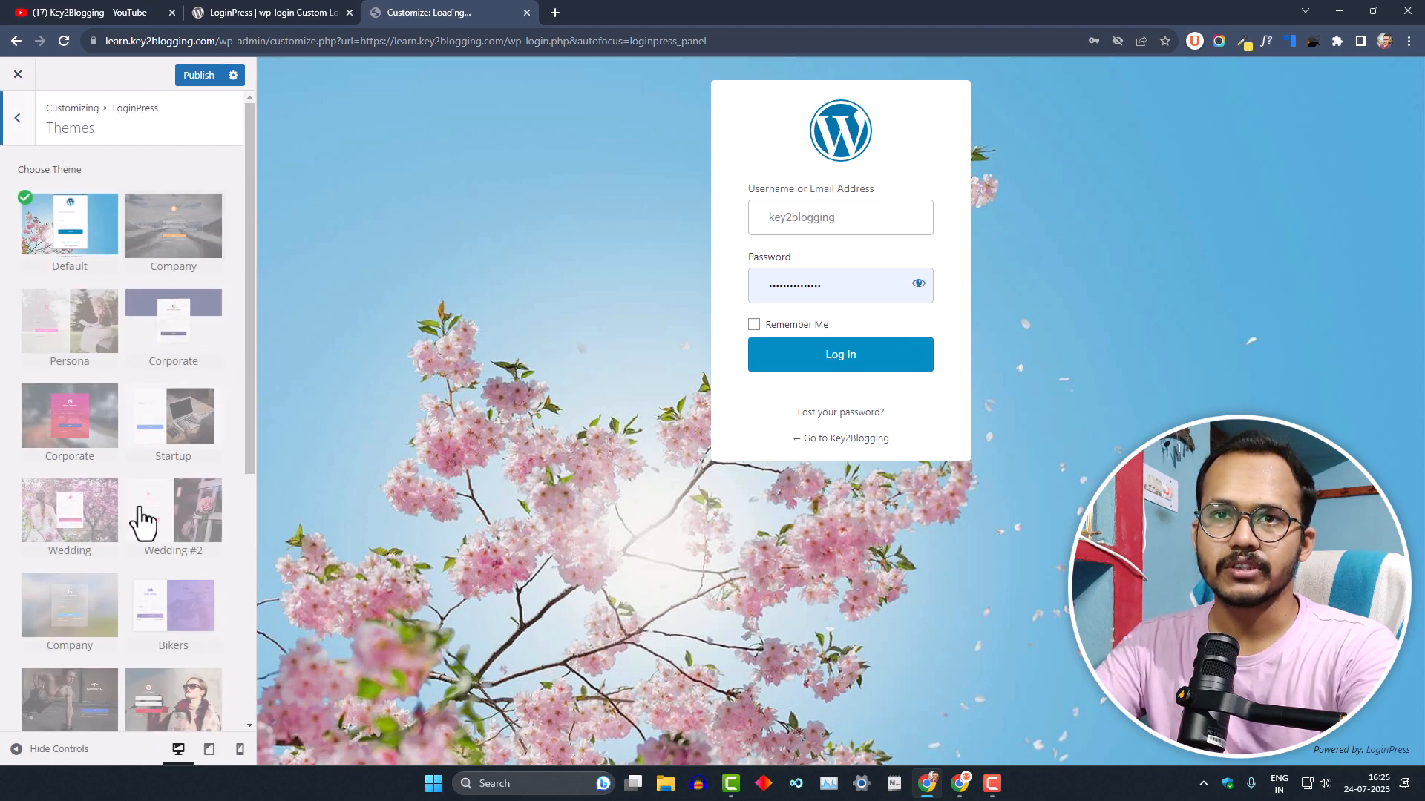
pyautogui.scroll(-6, 137, 520)
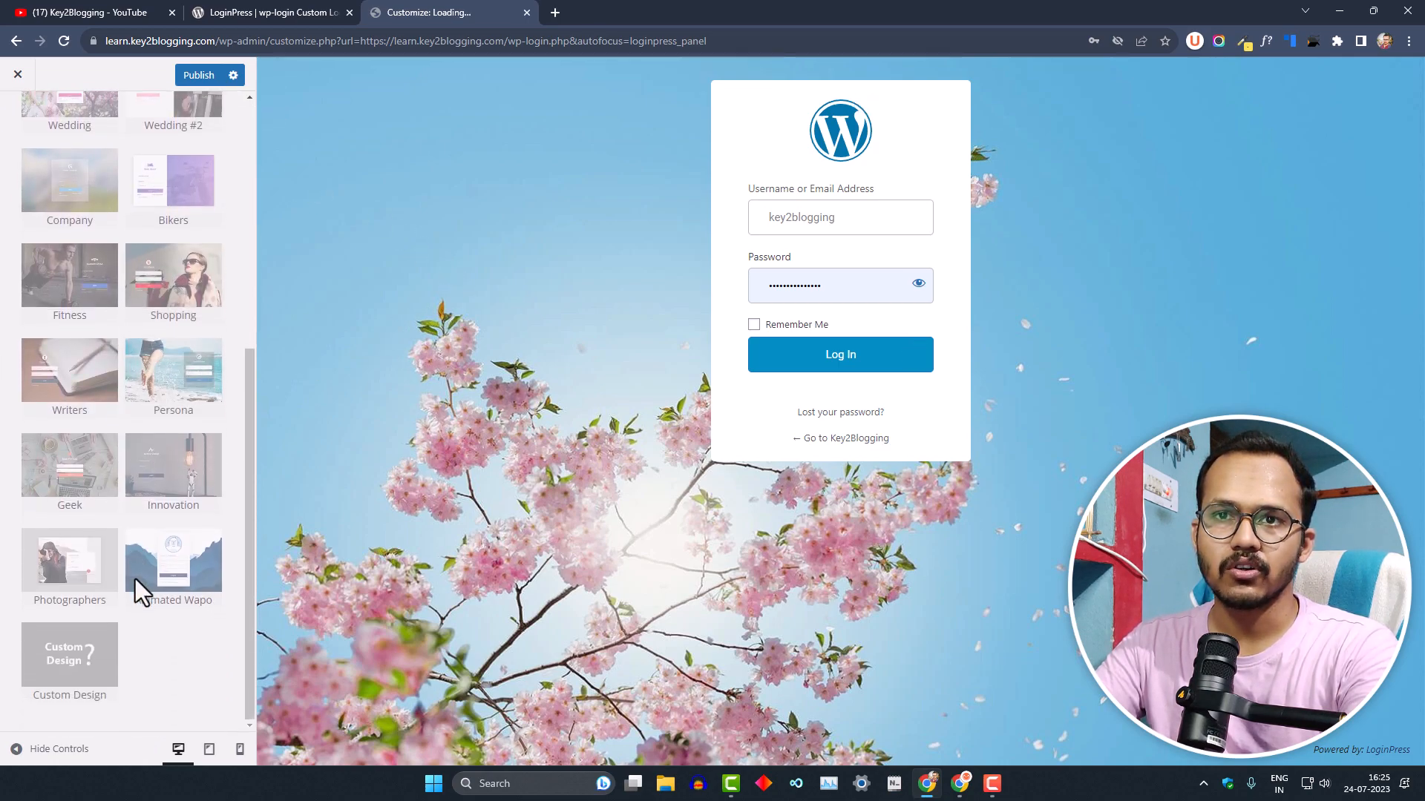
pyautogui.scroll(6, 135, 578)
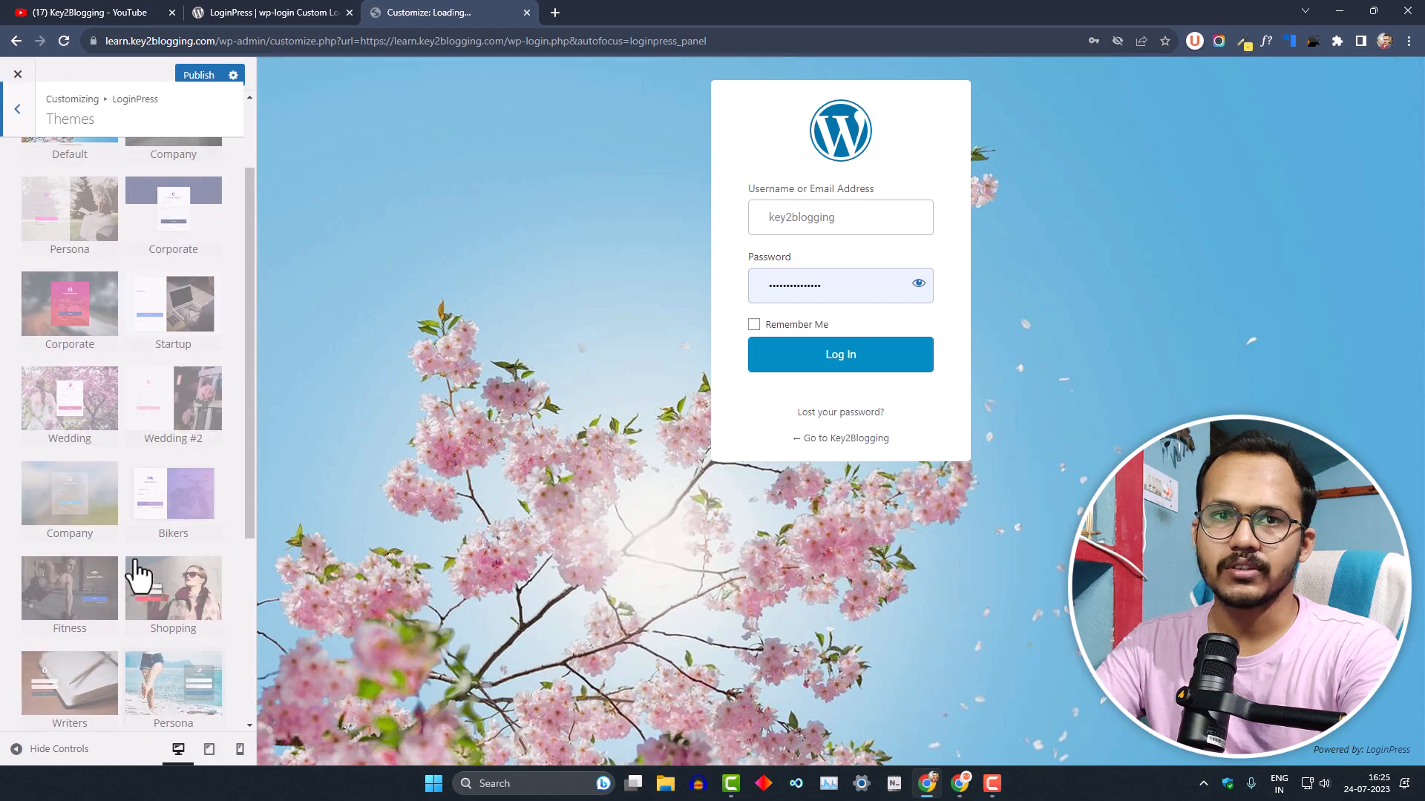
# Try out the Disable Logo option and set the purple heart image passionate.svg as the login page logo.
pyautogui.click(18, 119)
pyautogui.click(161, 211)
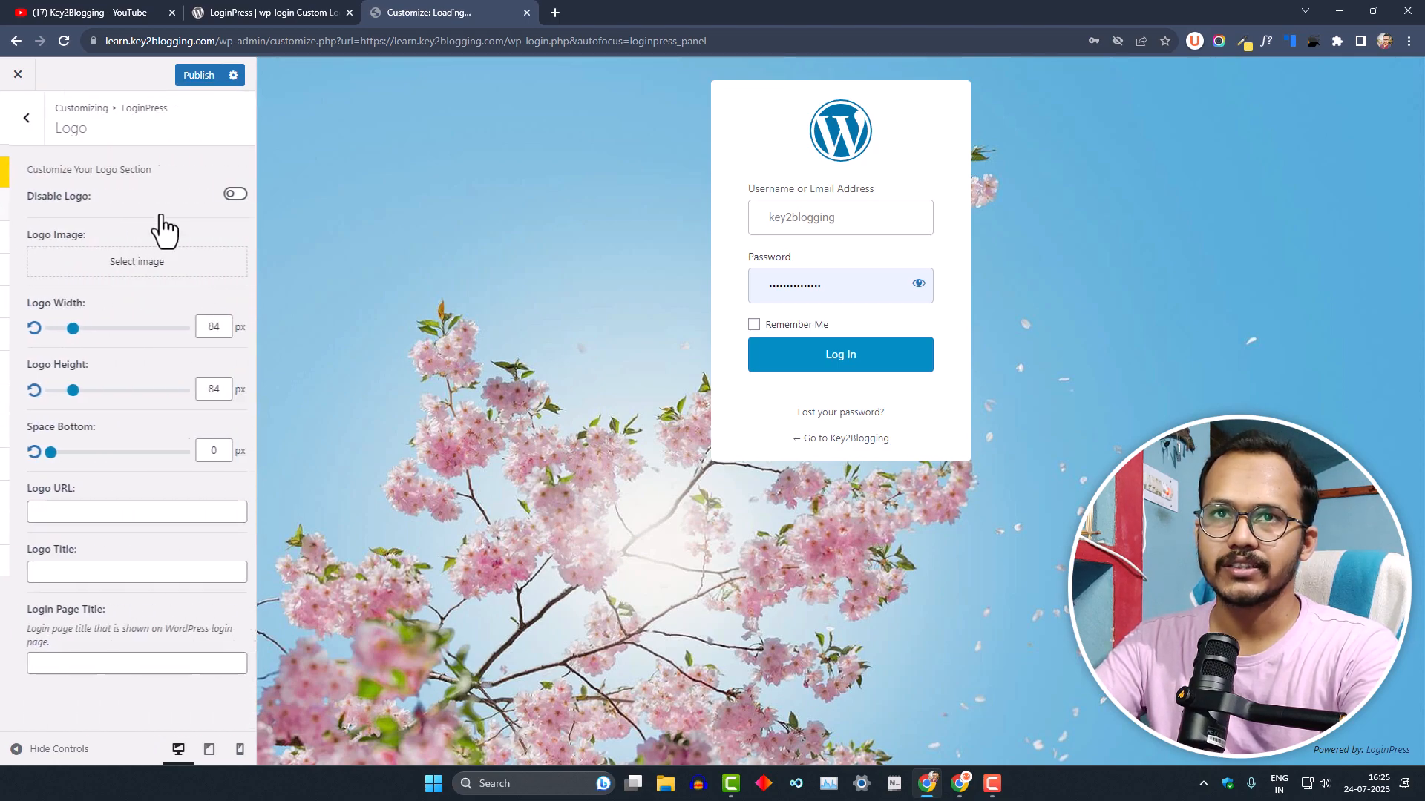
pyautogui.click(223, 196)
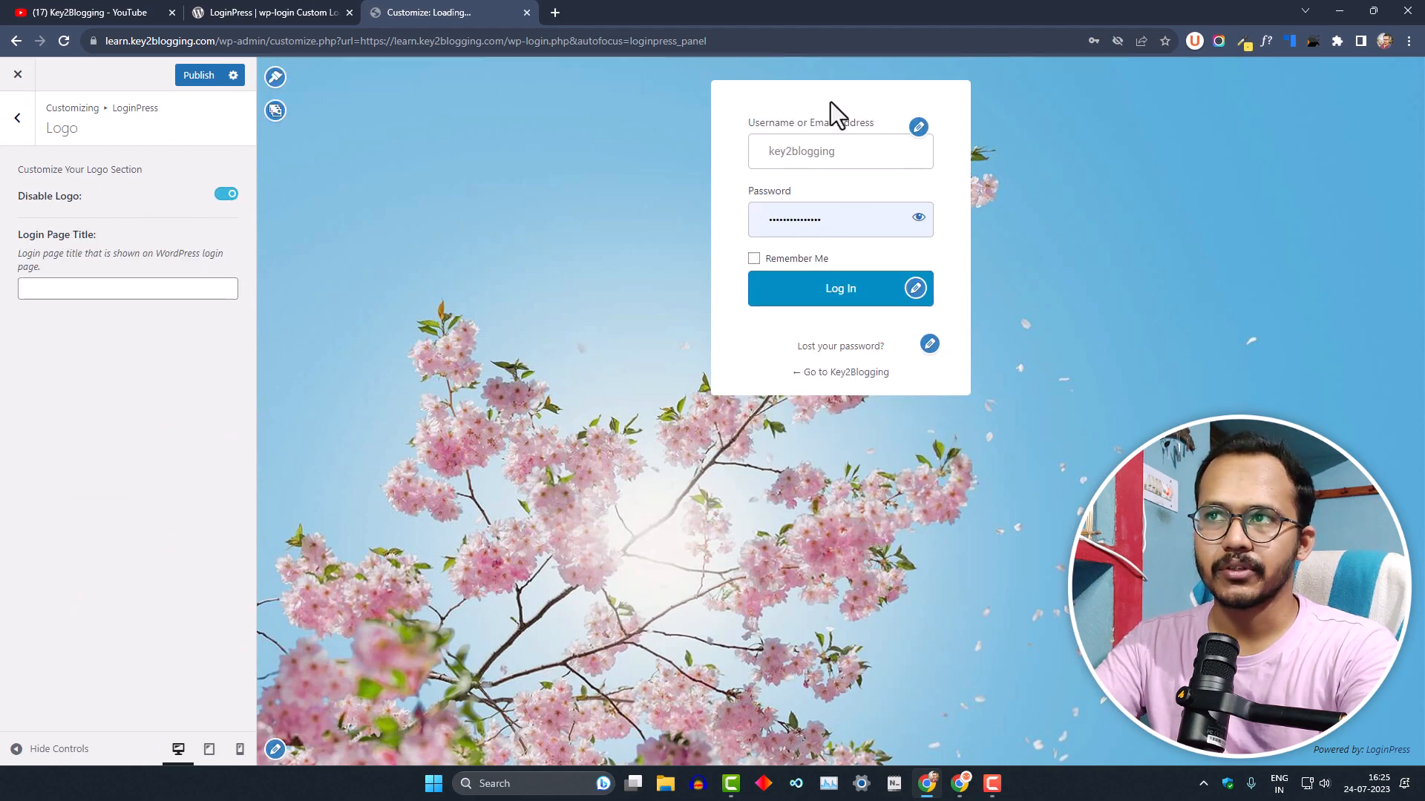
pyautogui.click(224, 195)
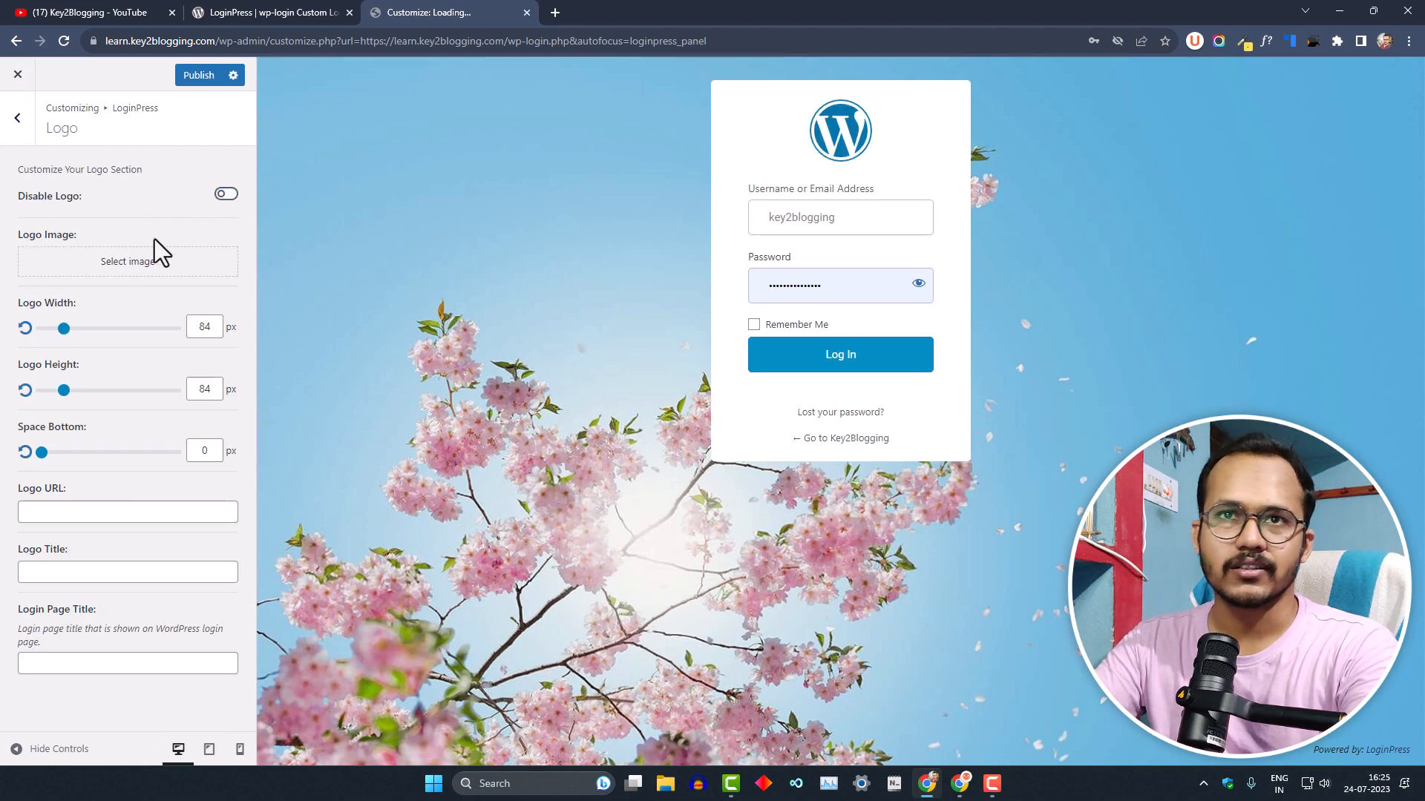
pyautogui.click(112, 269)
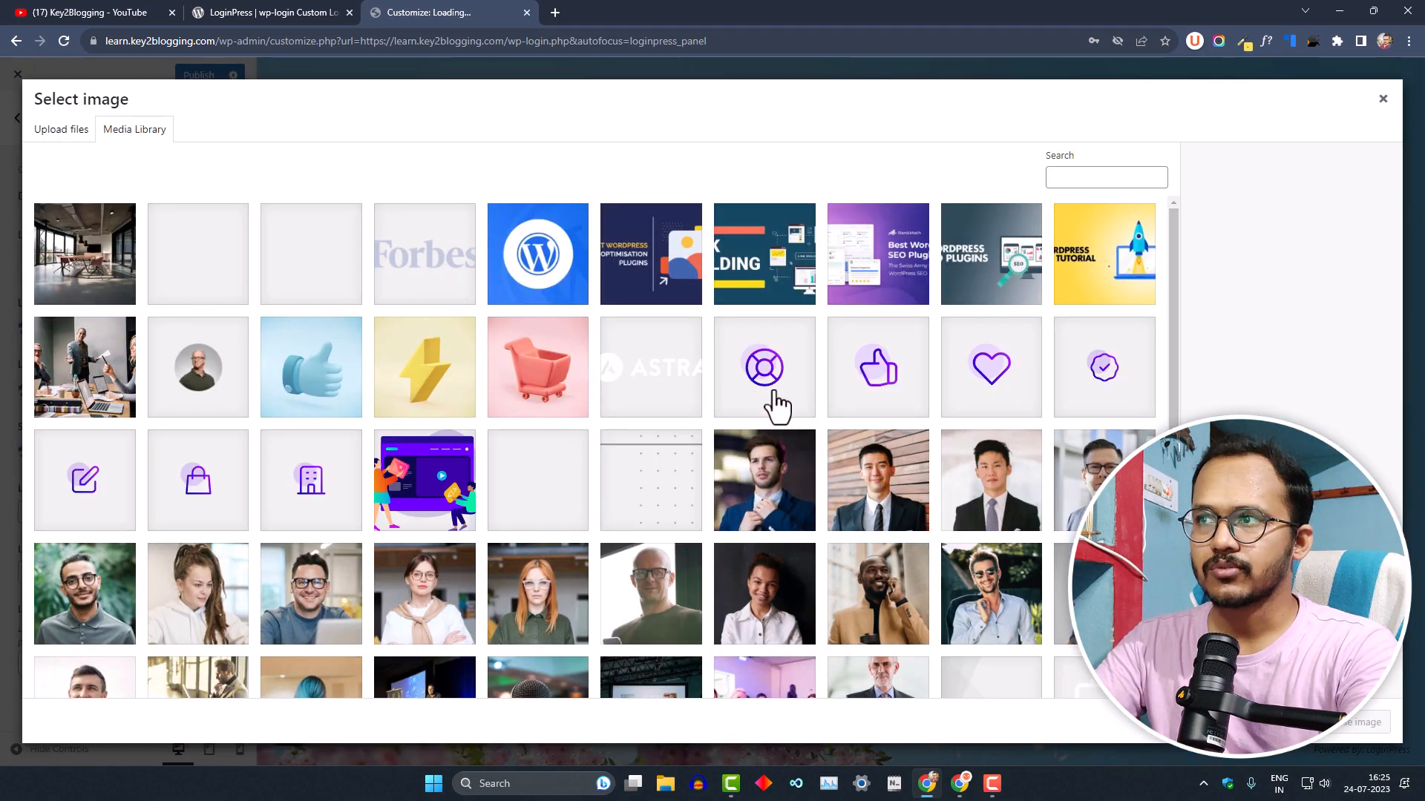
pyautogui.click(998, 387)
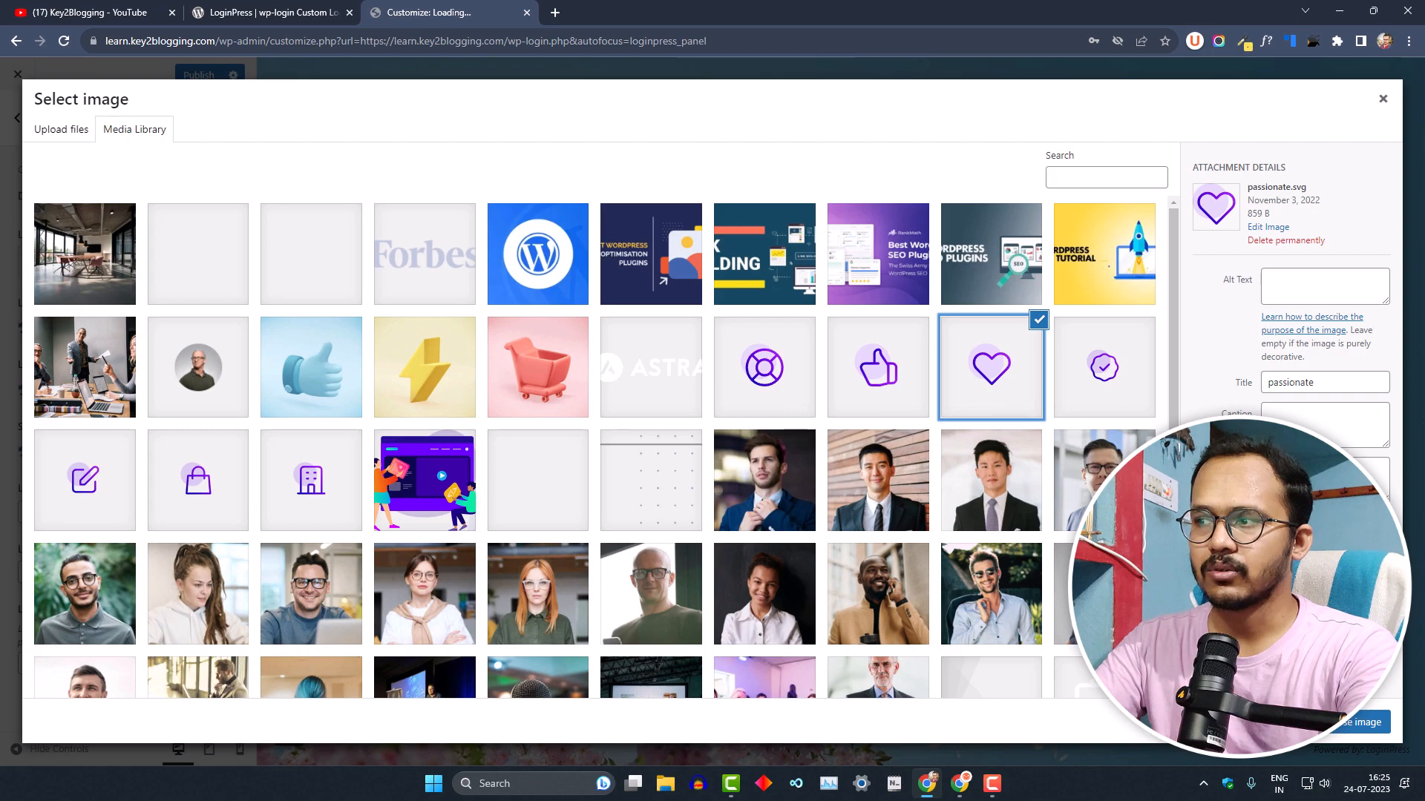
pyautogui.click(1369, 724)
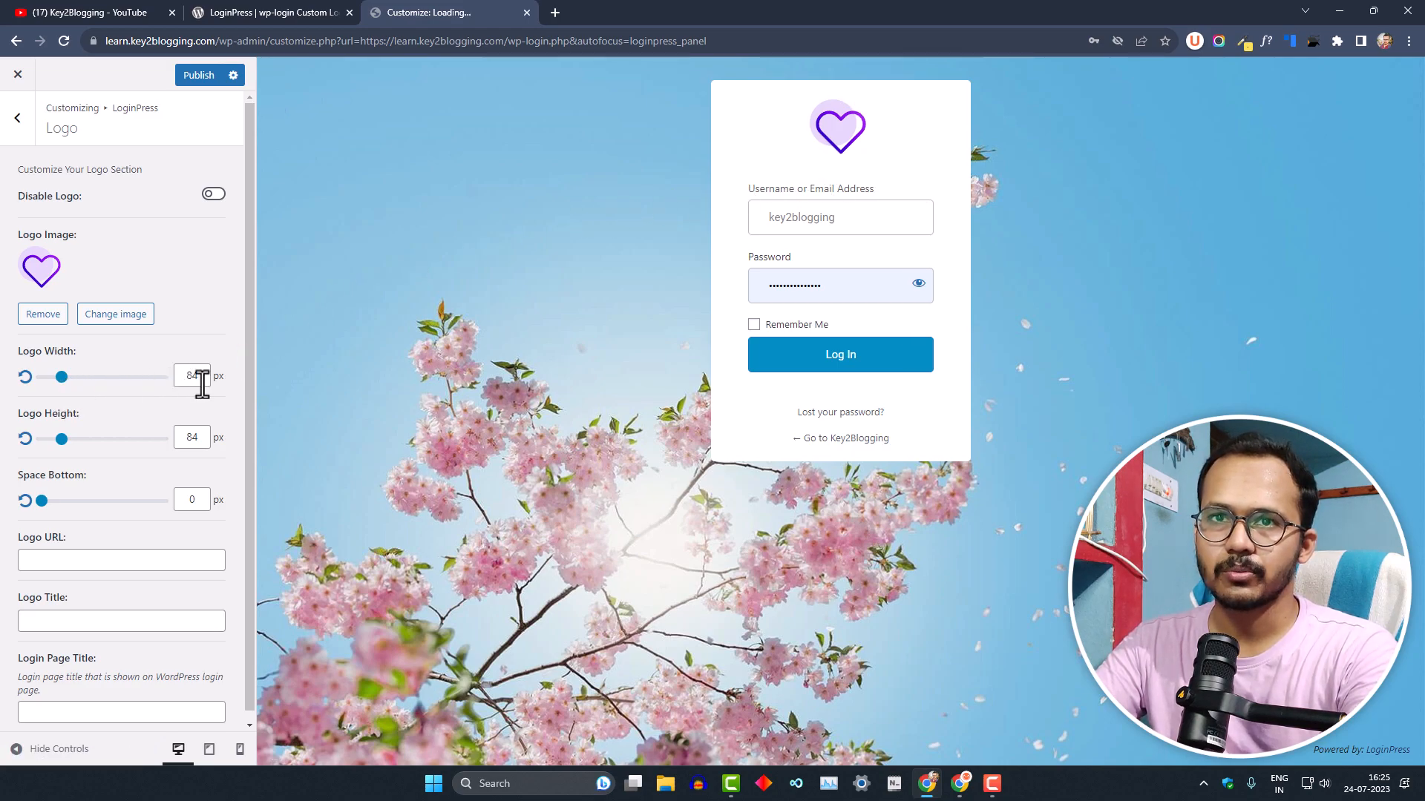
# Try a logo width of 139 px and a height of 117 px, and reset both to their defaults.
pyautogui.moveTo(62, 377); pyautogui.dragTo(75, 380)
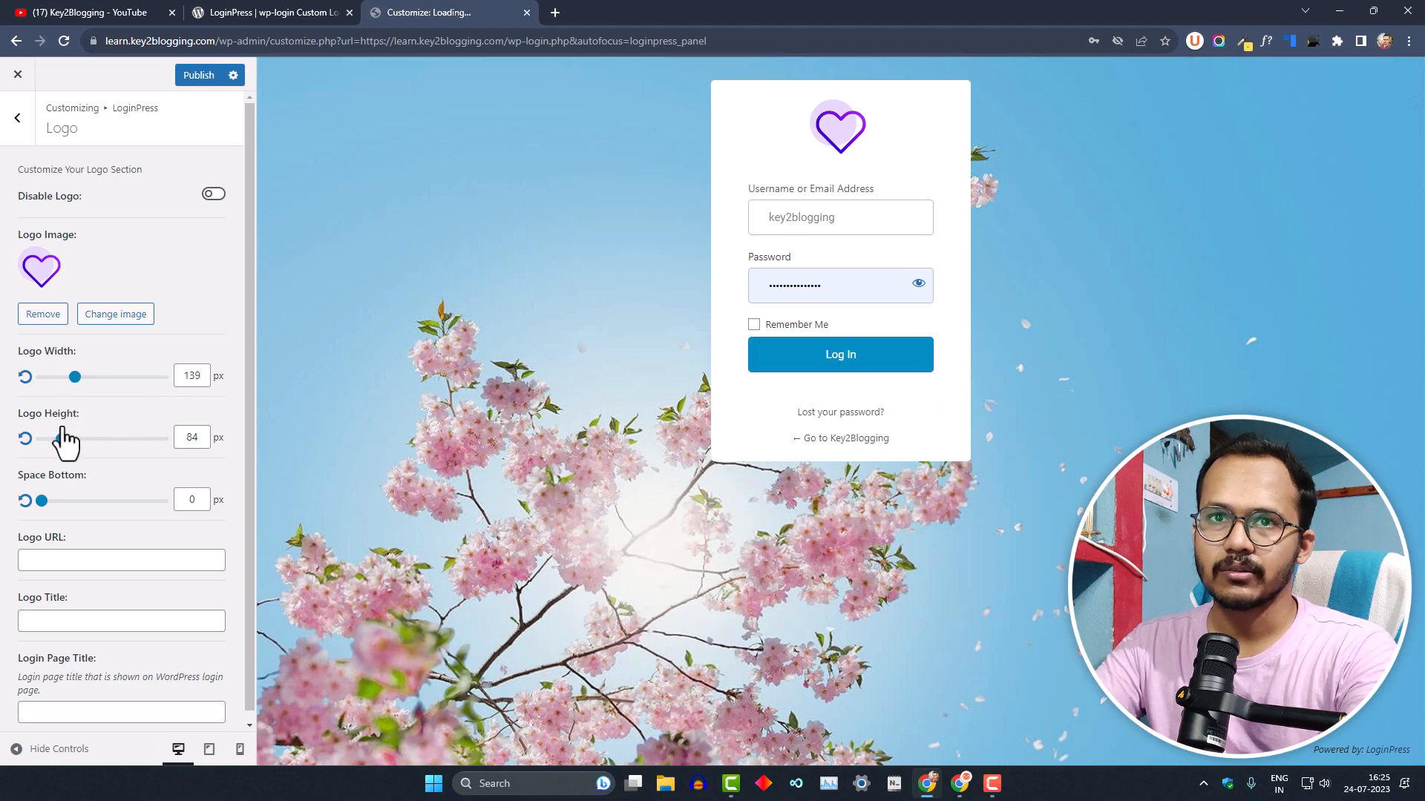
pyautogui.moveTo(61, 440)
pyautogui.mouseDown()
pyautogui.moveTo(81, 439)
pyautogui.moveTo(70, 439)
pyautogui.mouseUp()
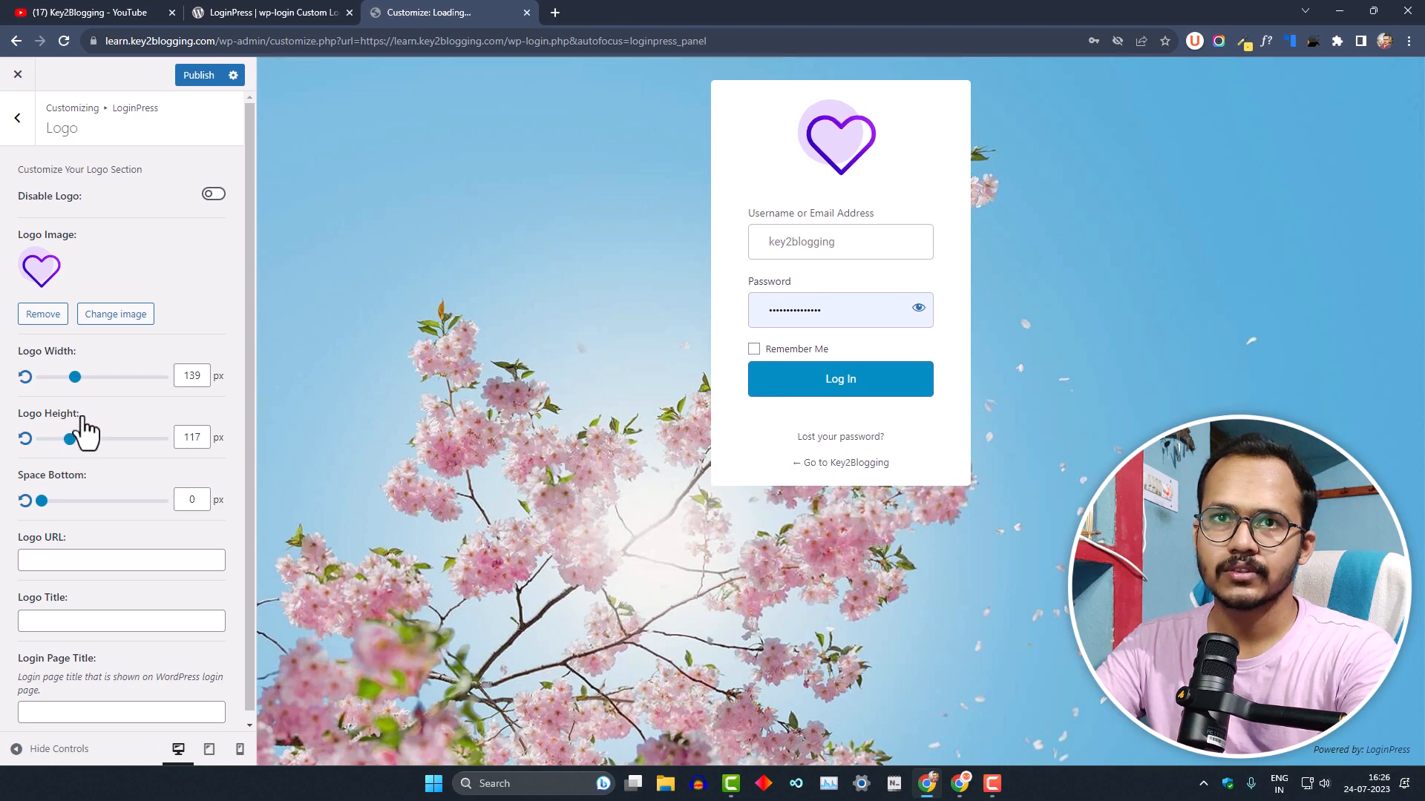
pyautogui.click(26, 378)
pyautogui.click(25, 439)
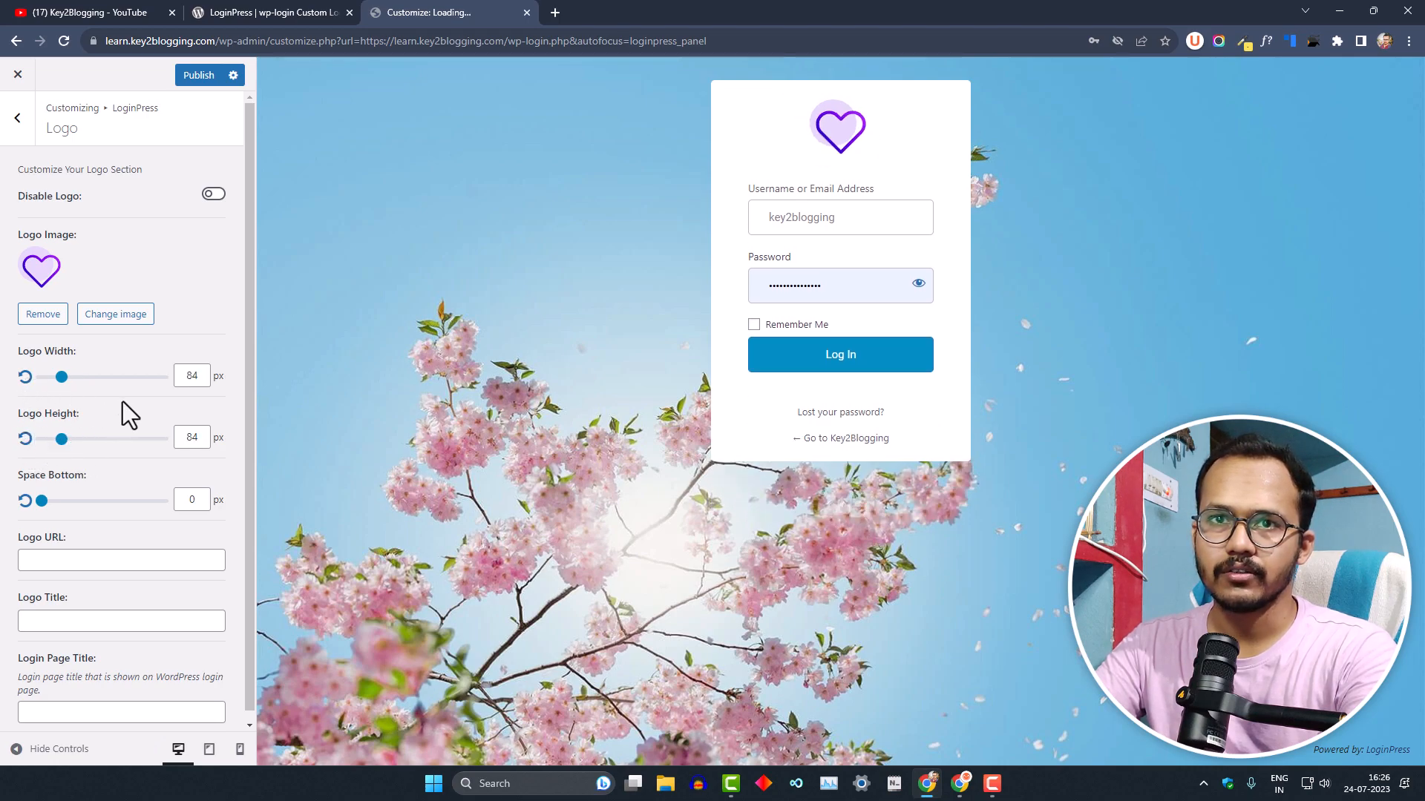
pyautogui.scroll(-1, 126, 512)
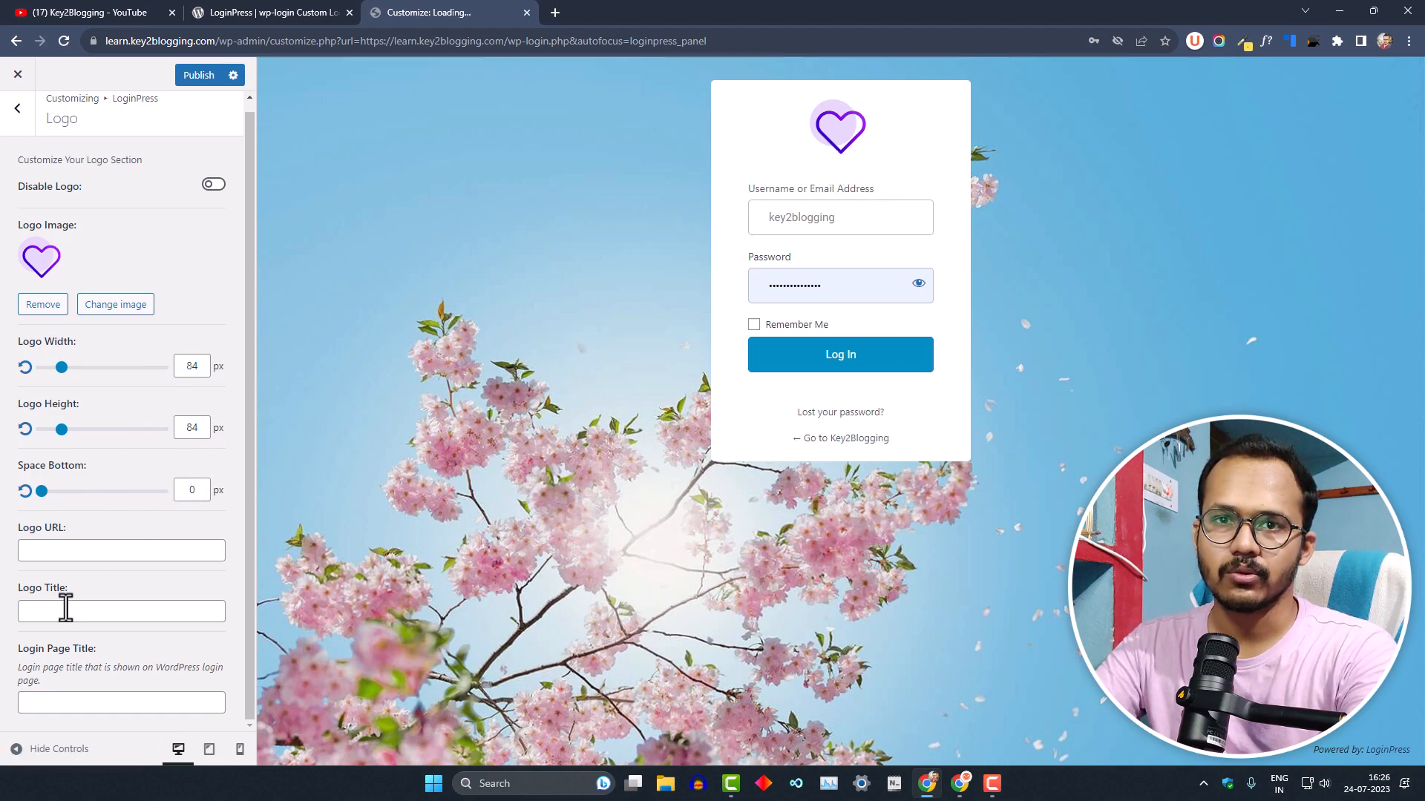
pyautogui.scroll(1, 84, 261)
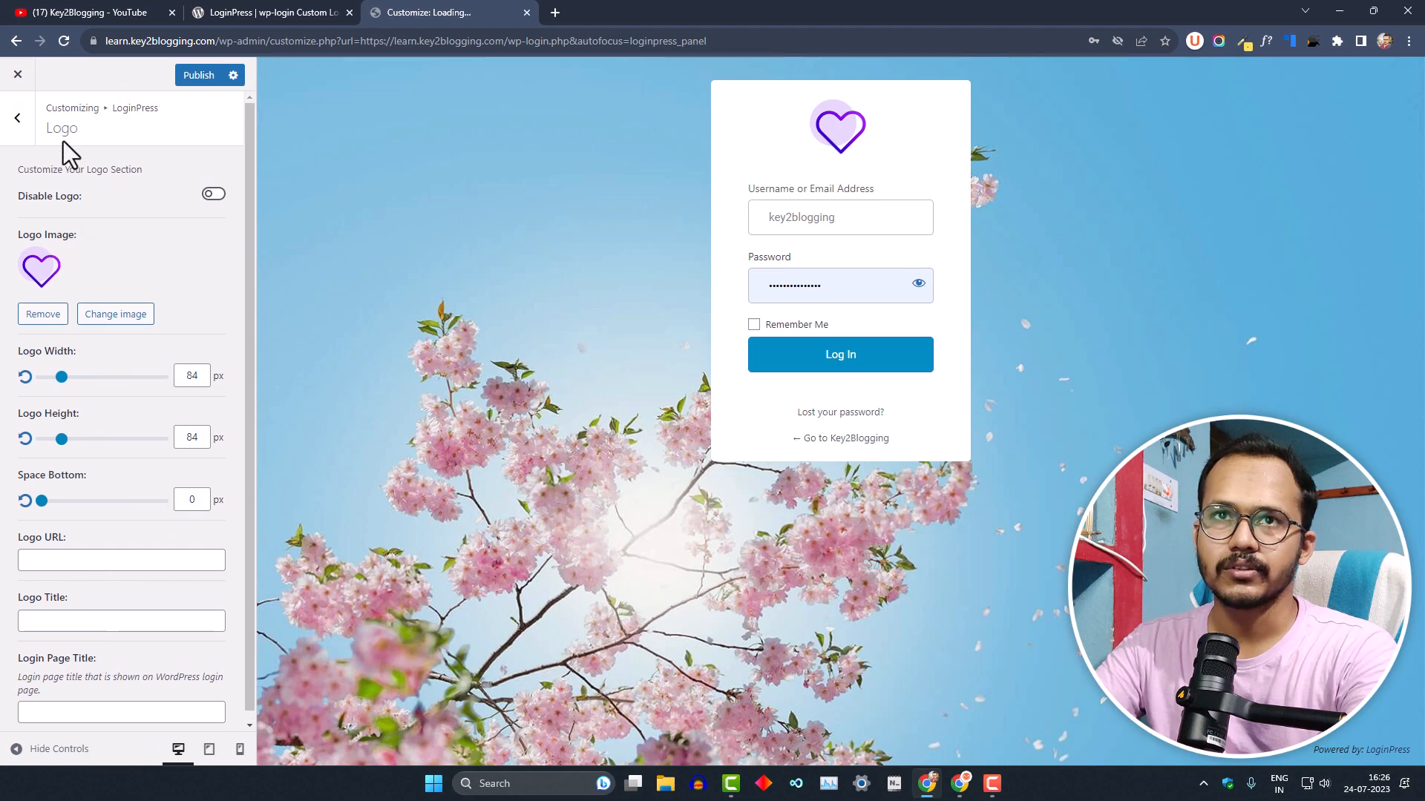
# Try the cyclist and blue night mountain gallery backgrounds, and set the office interior photo from the media library as the login page background.
pyautogui.click(22, 132)
pyautogui.click(90, 247)
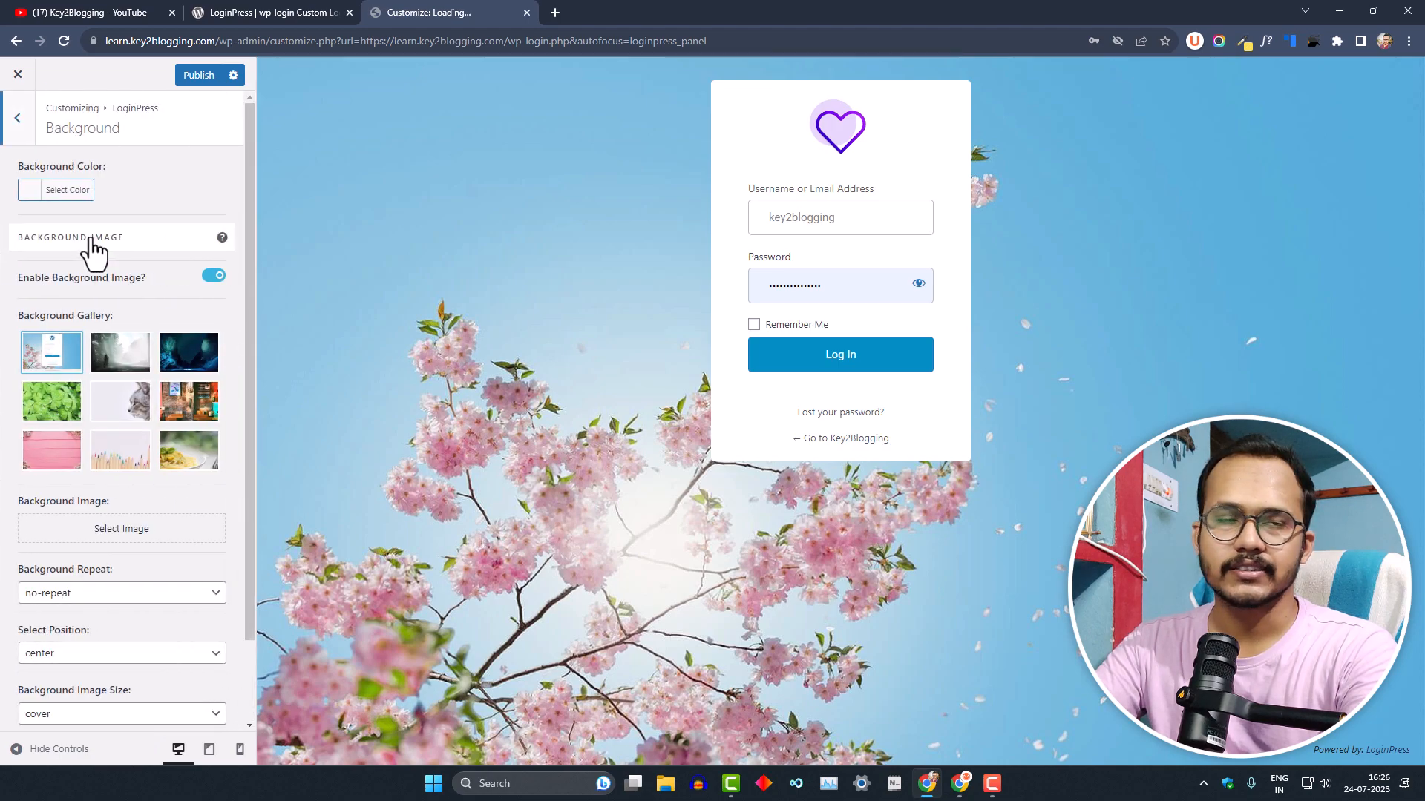
pyautogui.click(116, 369)
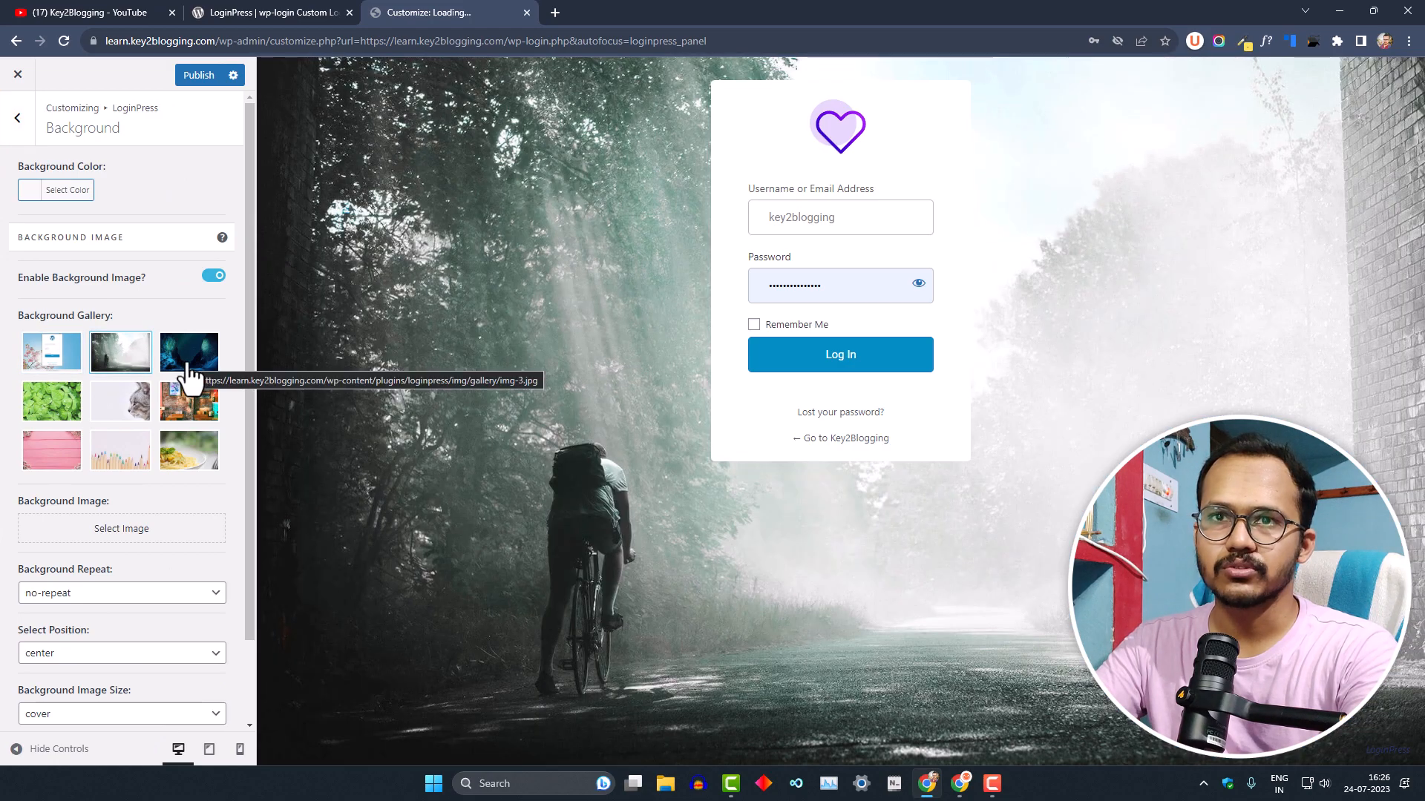
pyautogui.click(189, 377)
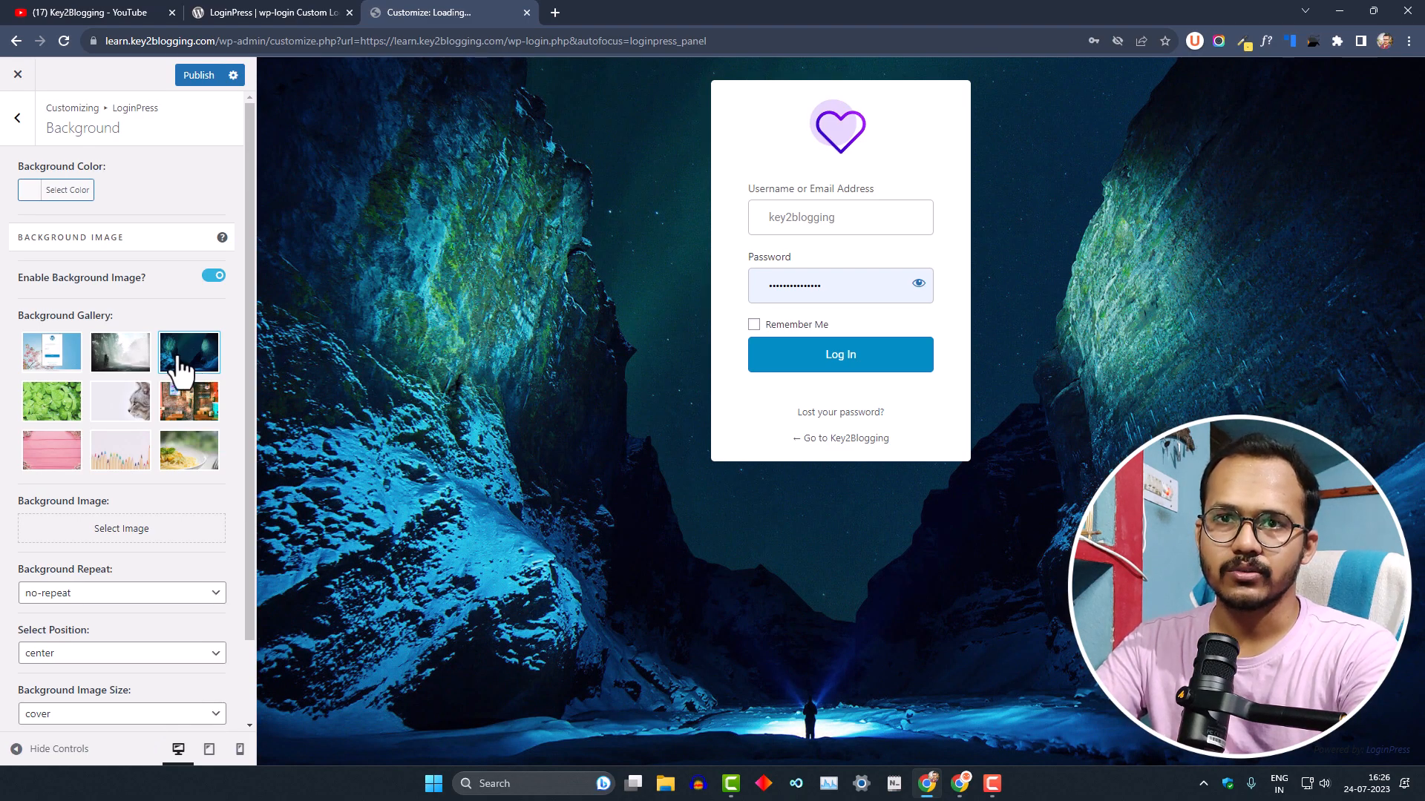
pyautogui.click(106, 532)
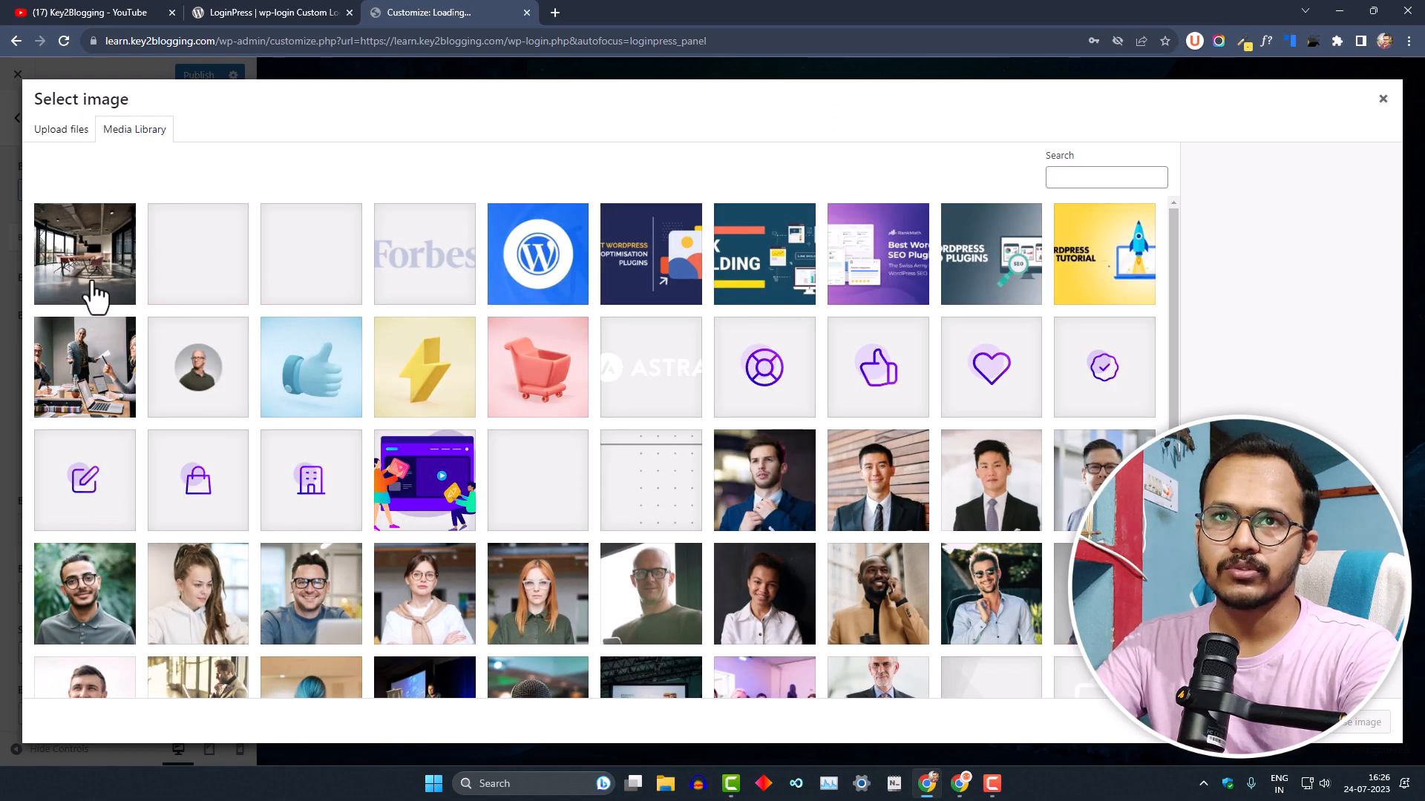
pyautogui.click(83, 282)
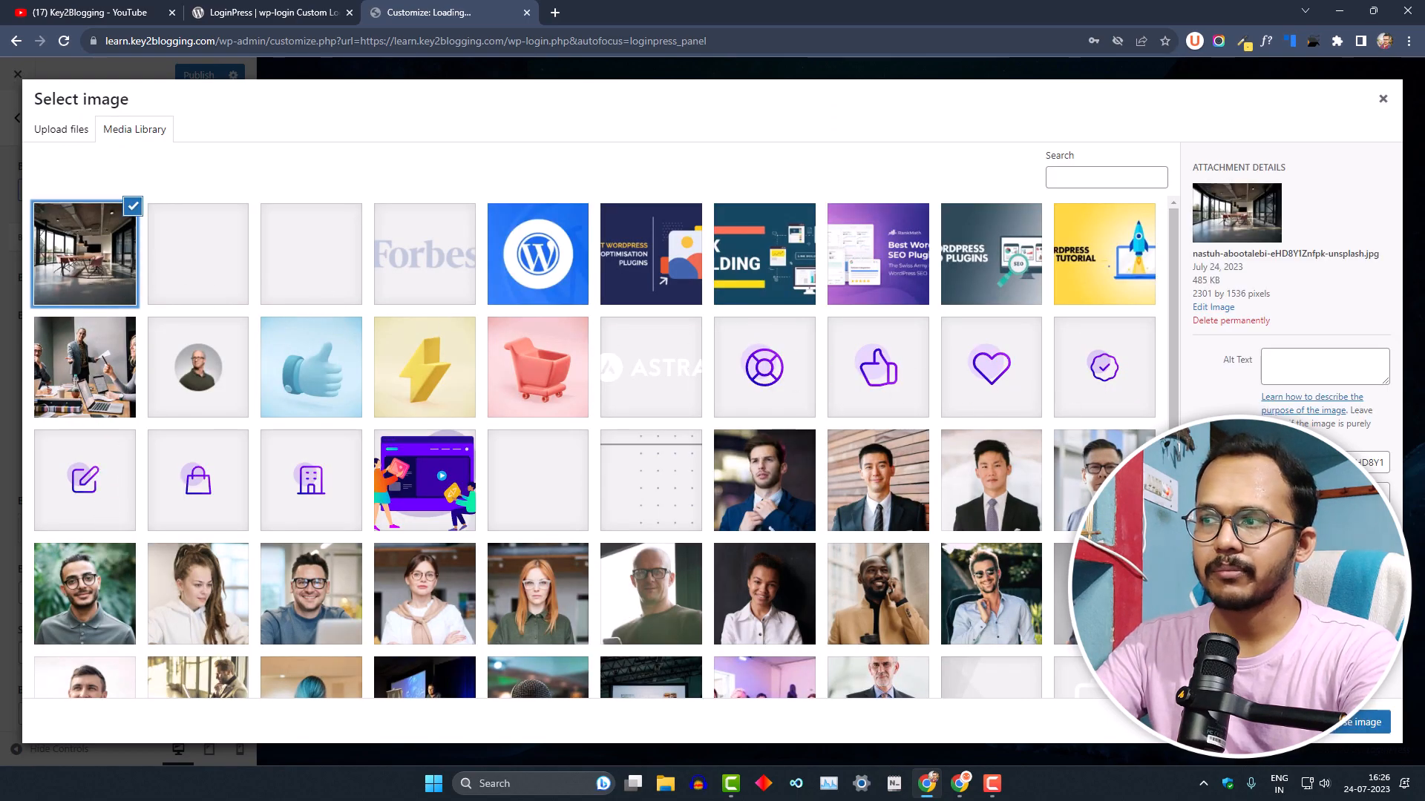
pyautogui.click(1359, 723)
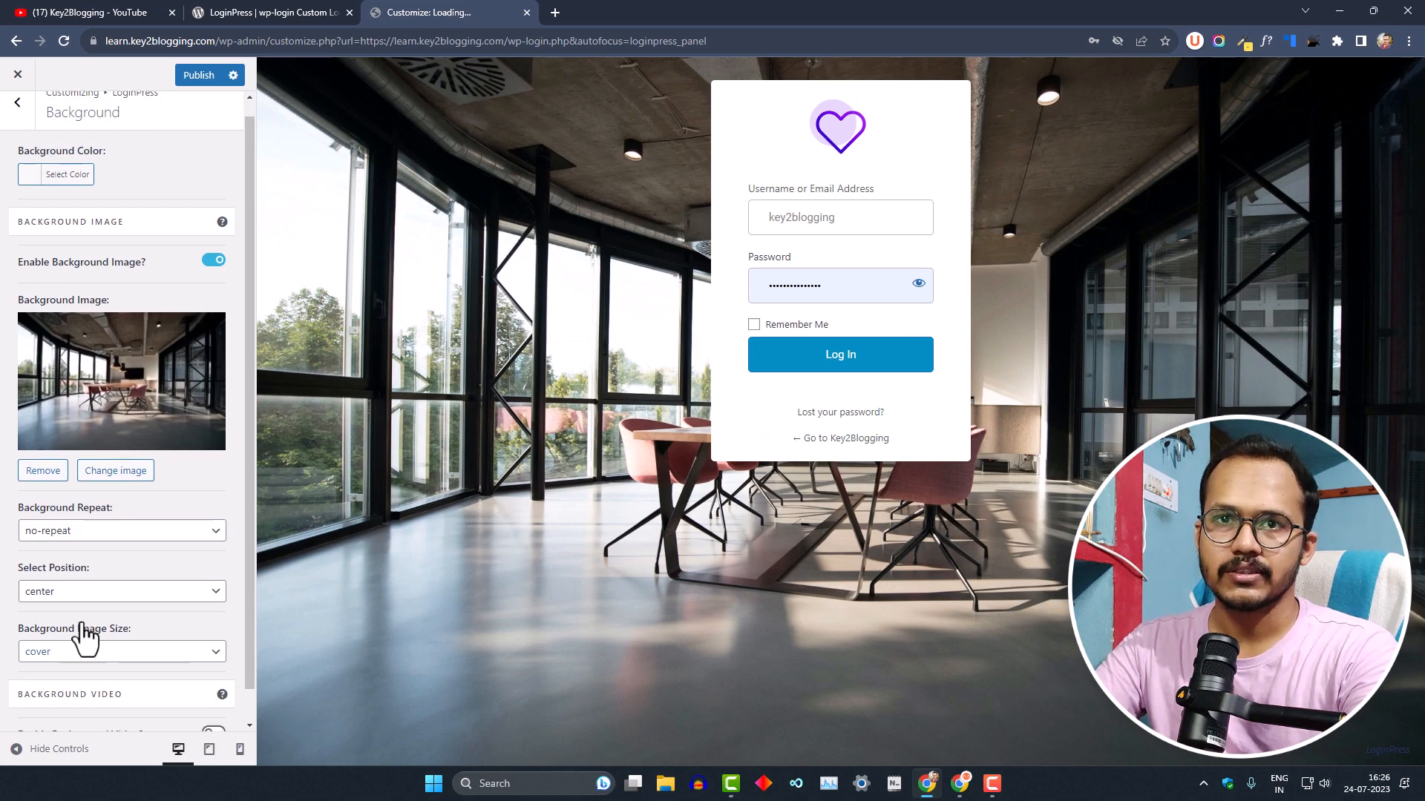
pyautogui.scroll(-1, 80, 627)
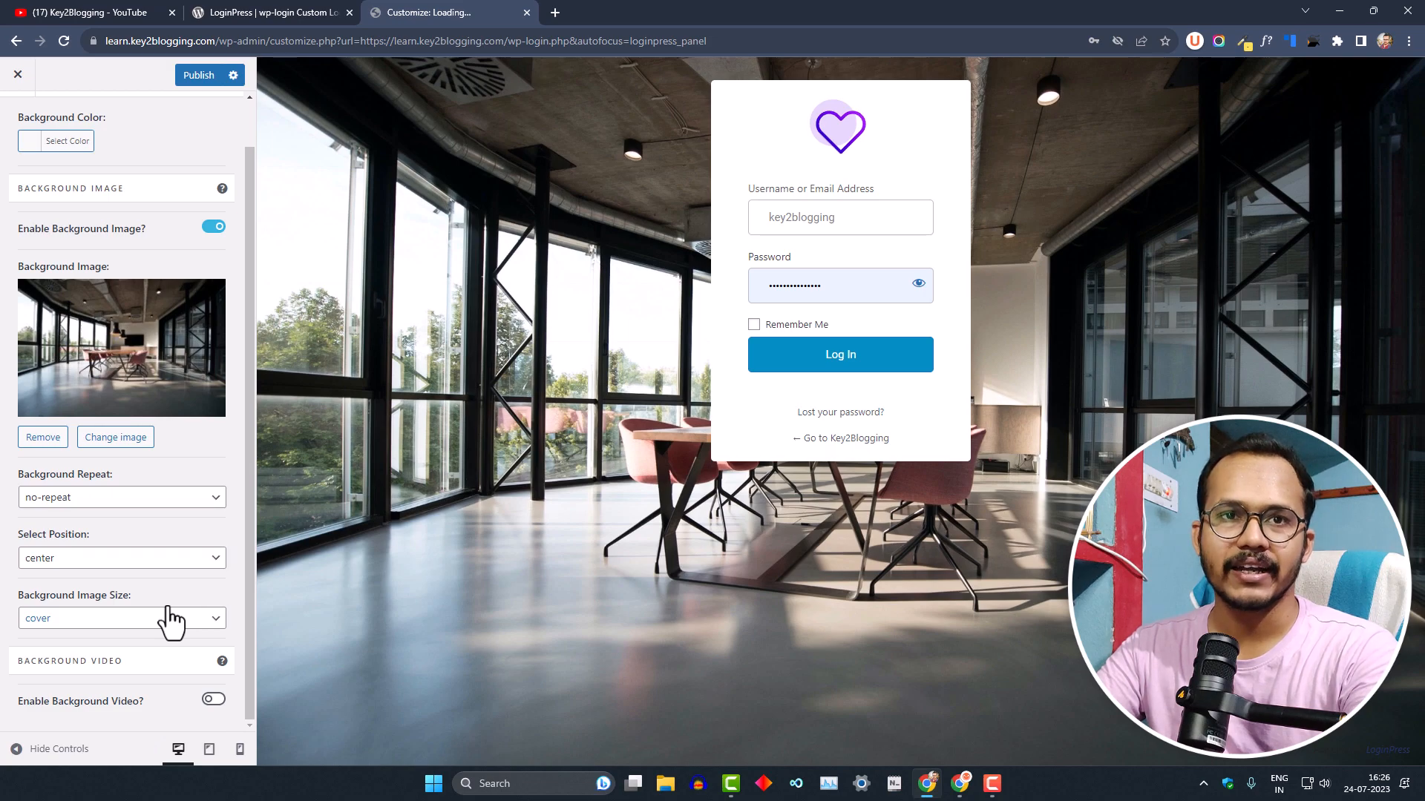
# Enable the background video option for the login page and leave the background settings.
pyautogui.click(213, 700)
pyautogui.scroll(-1, 145, 680)
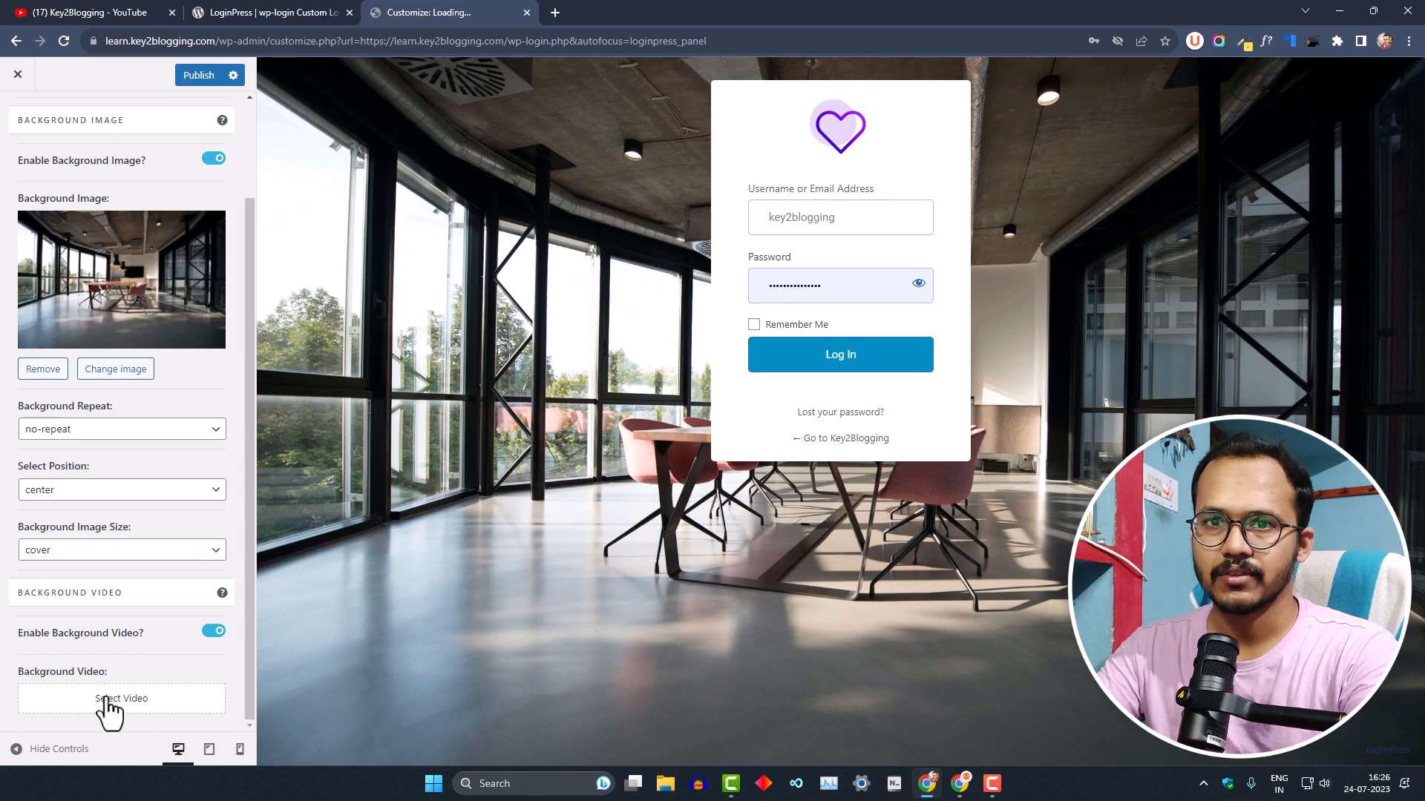
pyautogui.scroll(5, 178, 638)
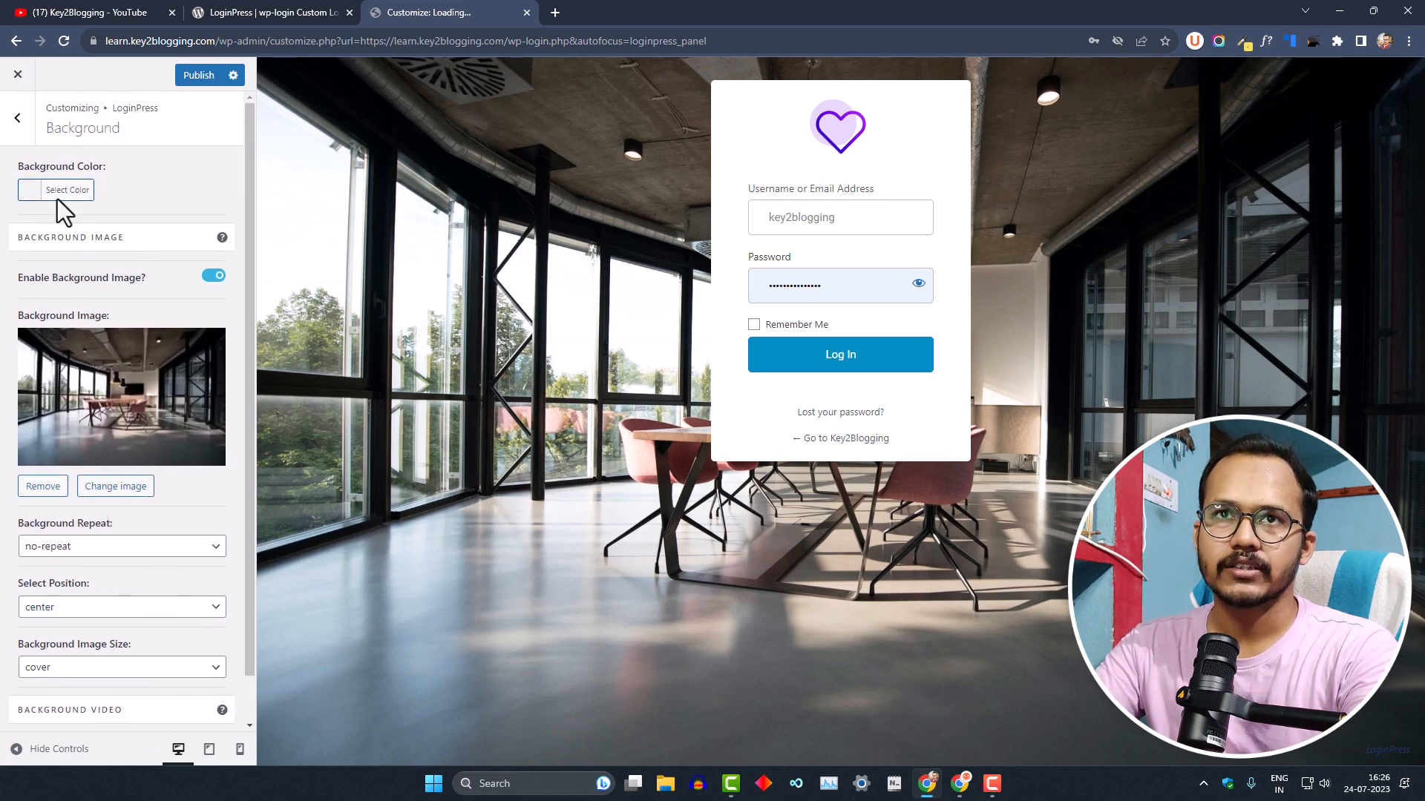
pyautogui.click(21, 124)
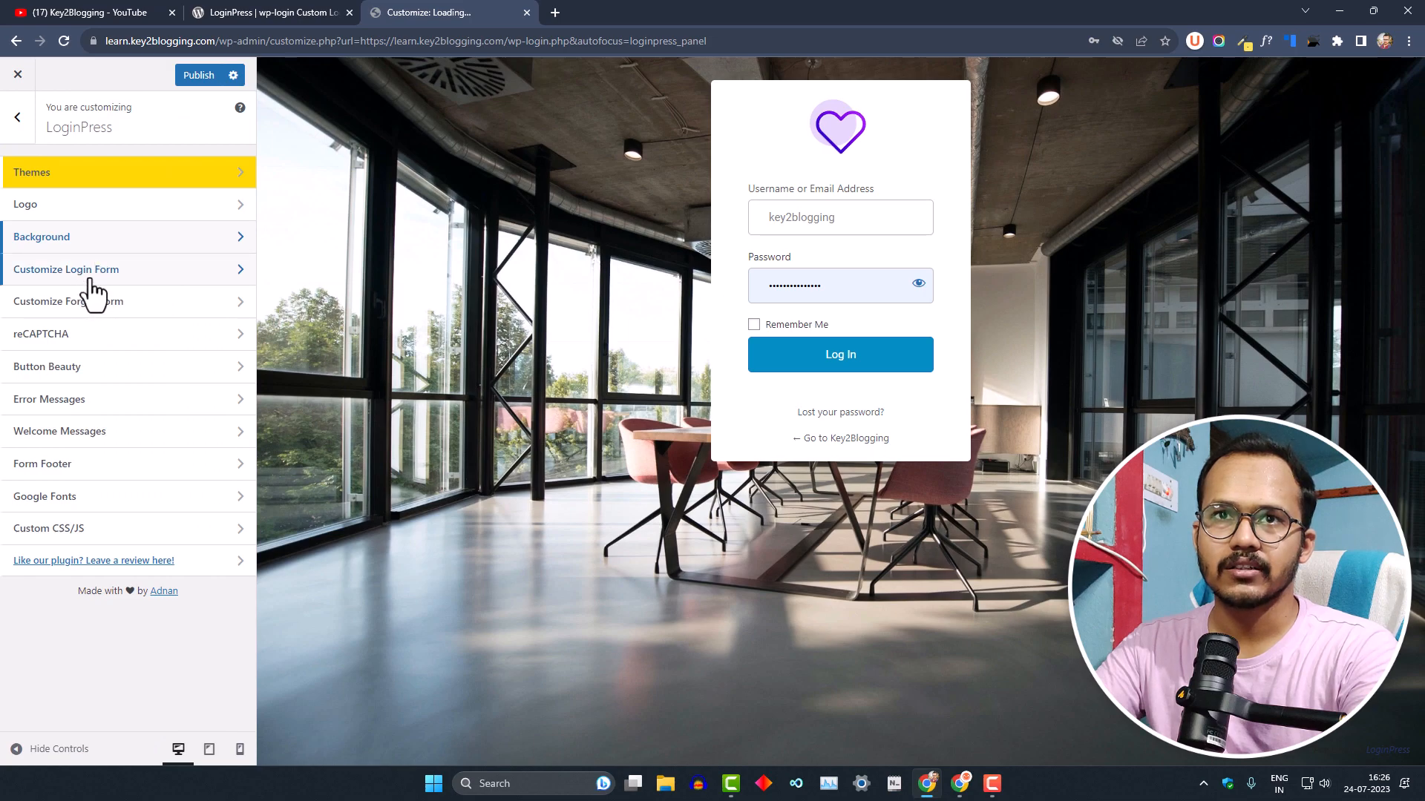
# Open the login form customization settings and try out form transparency, switching it back off.
pyautogui.click(91, 276)
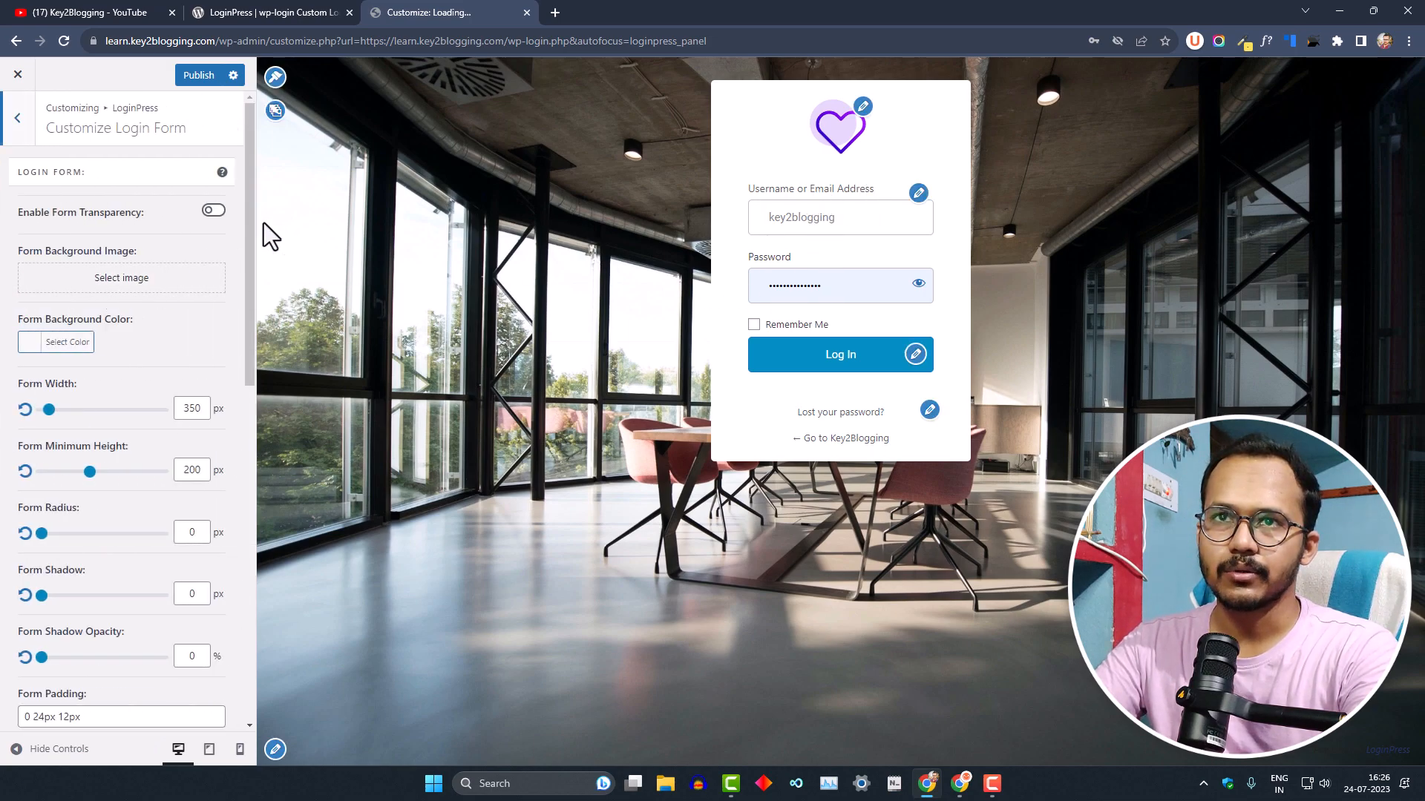
pyautogui.click(215, 211)
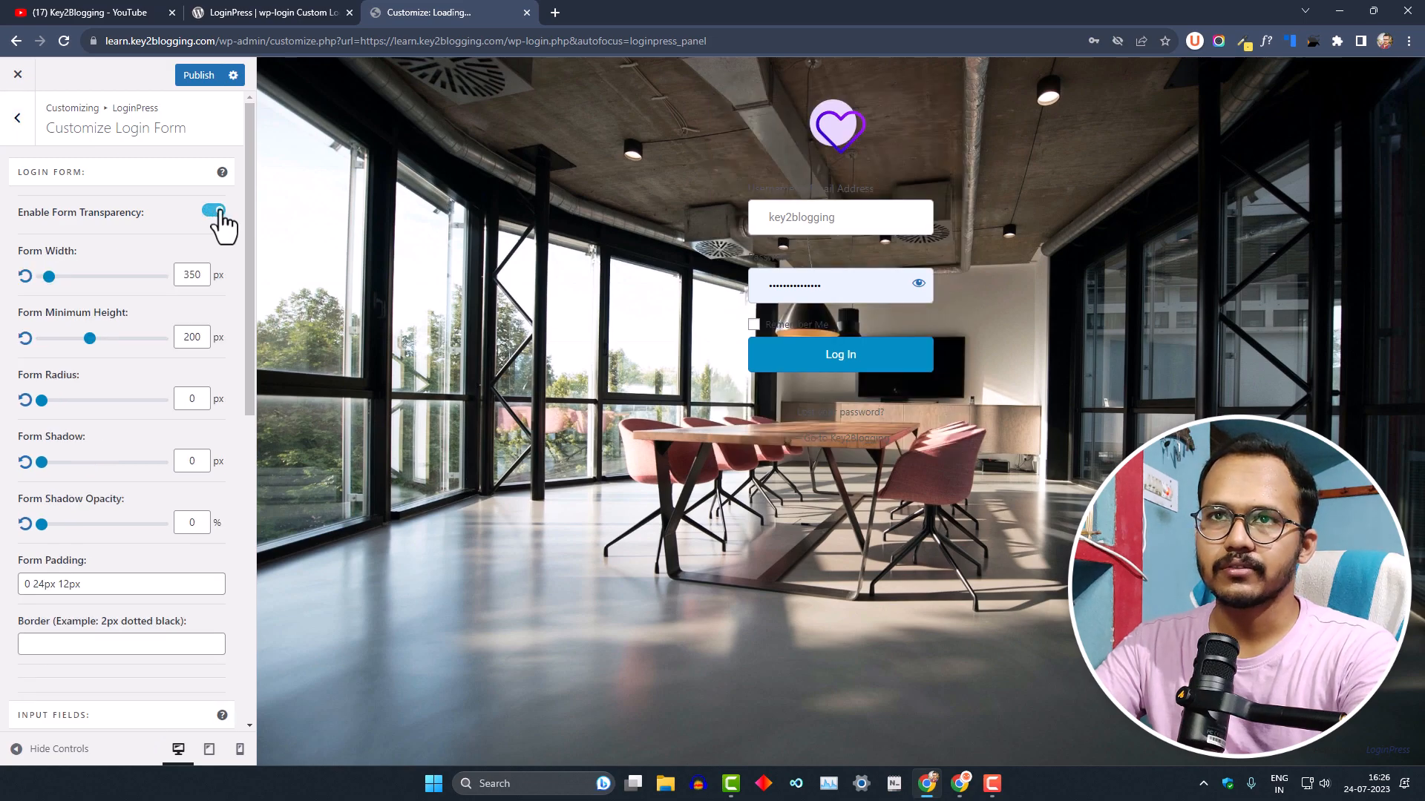
pyautogui.click(215, 211)
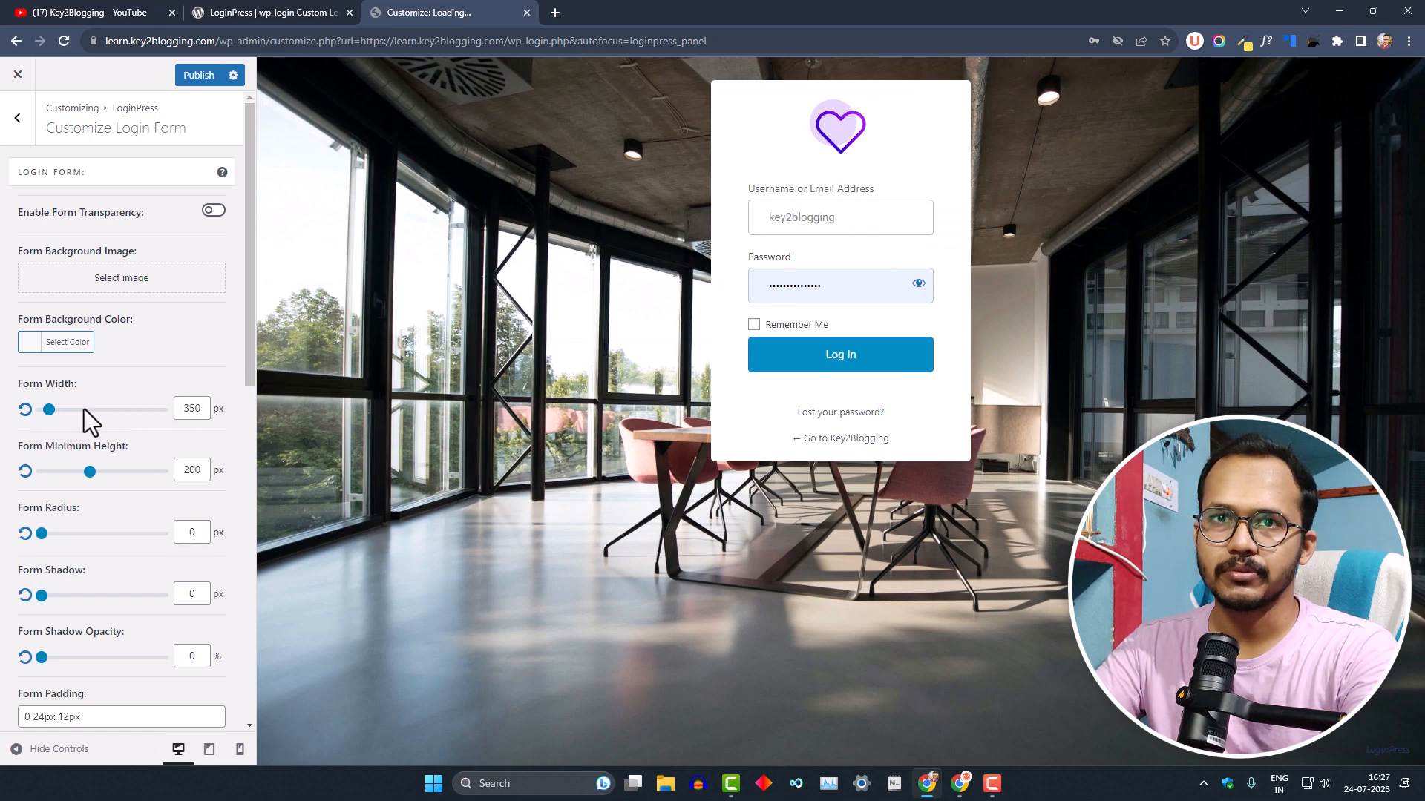
# Try a form width of 612 px and a minimum height of 435 px, and reset both to their defaults.
pyautogui.moveTo(47, 410); pyautogui.dragTo(115, 410)
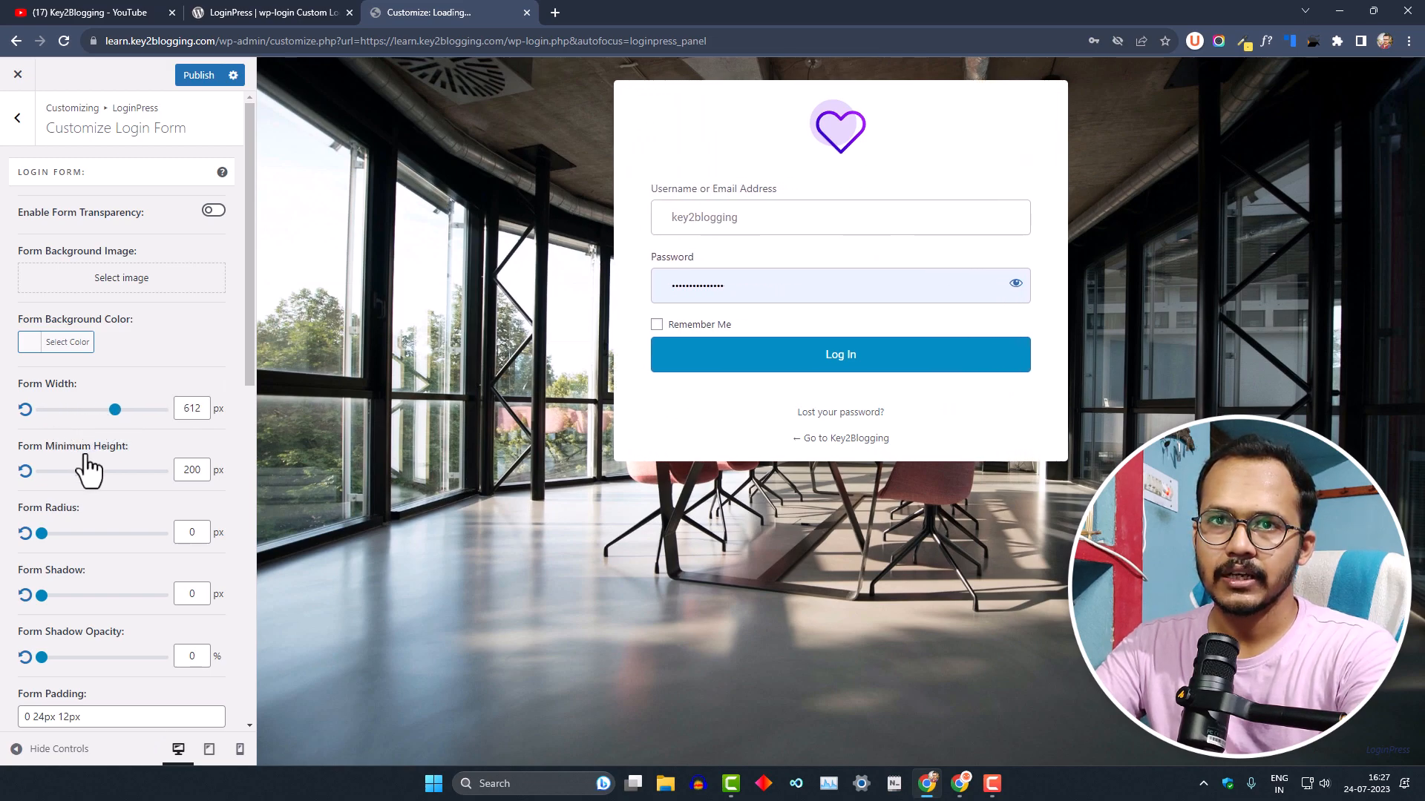
pyautogui.moveTo(90, 472); pyautogui.dragTo(147, 472)
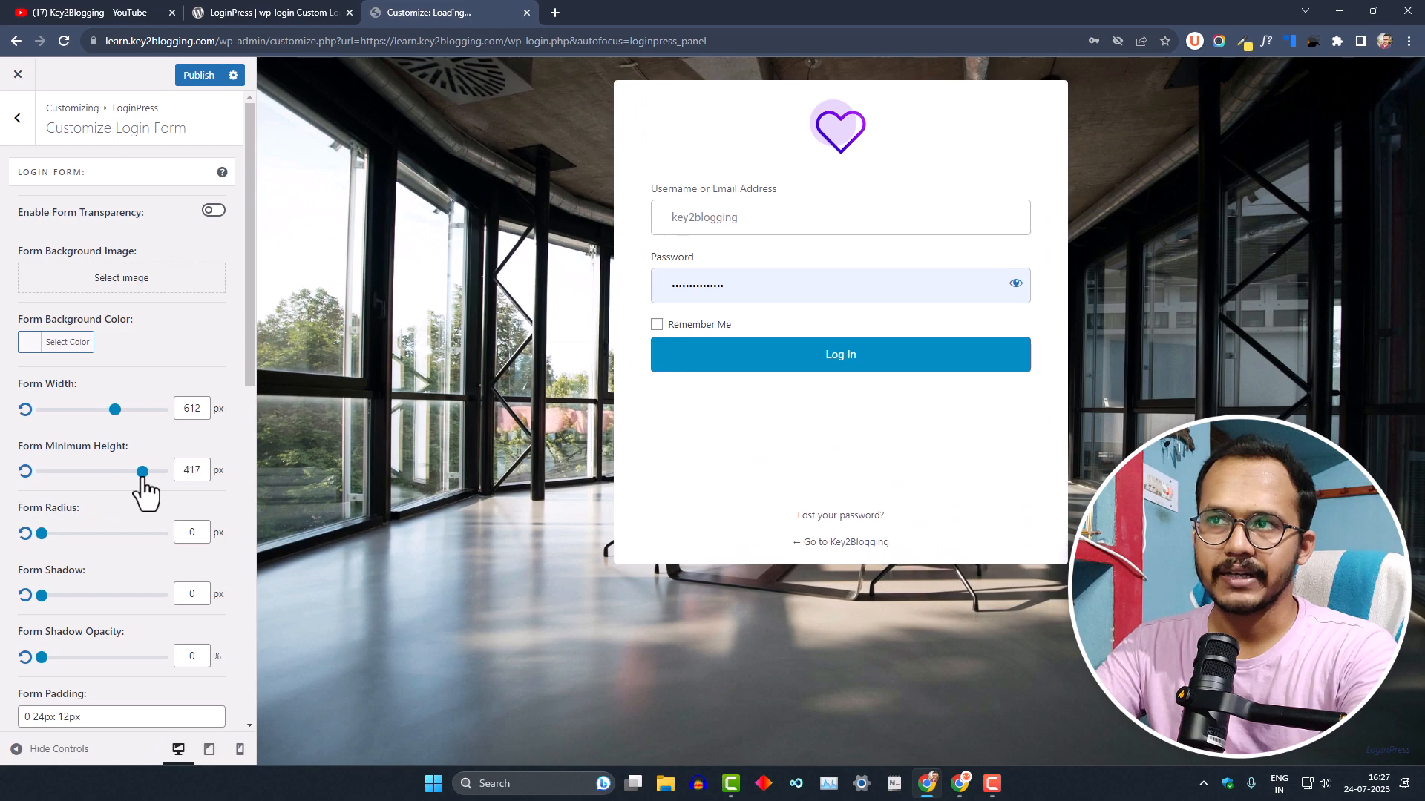
pyautogui.click(25, 410)
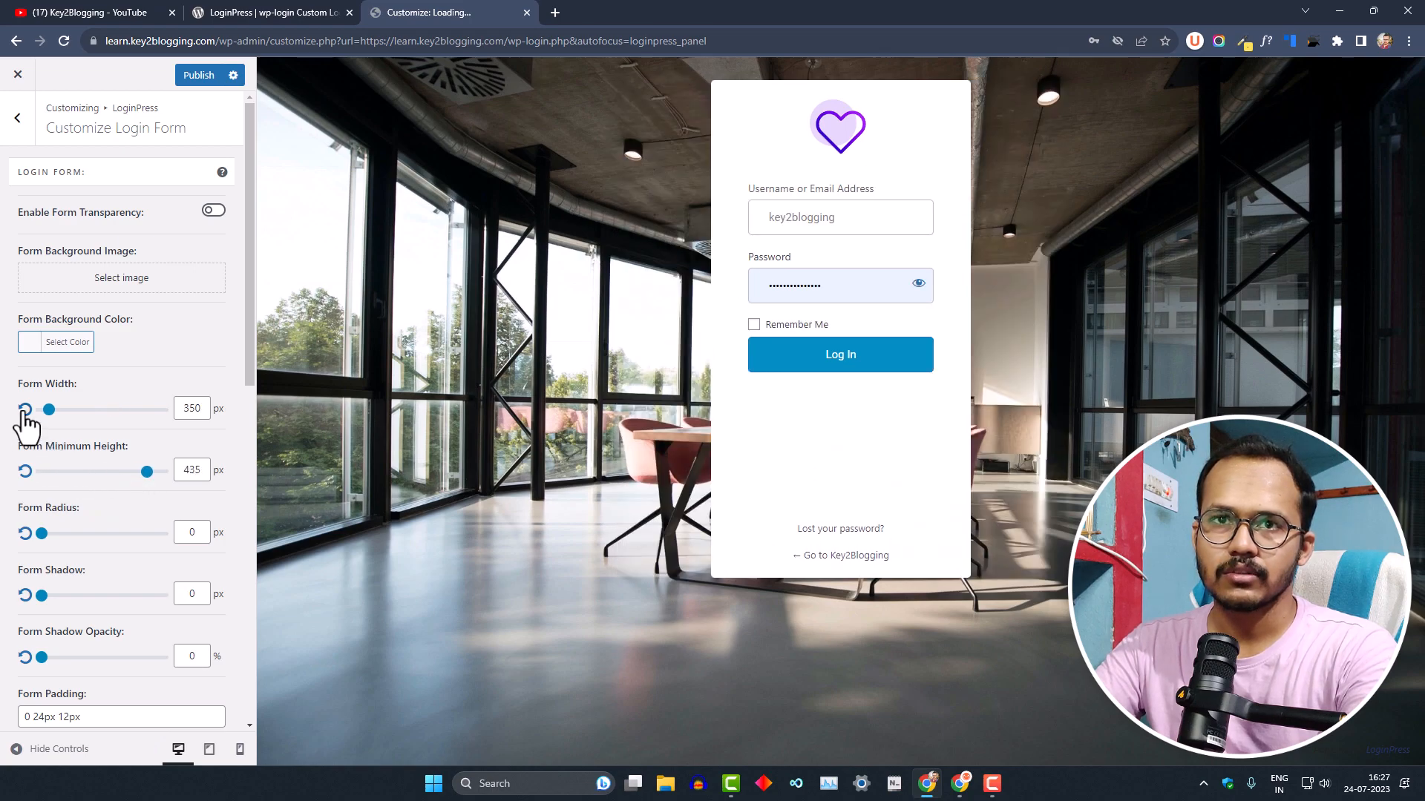
pyautogui.click(25, 471)
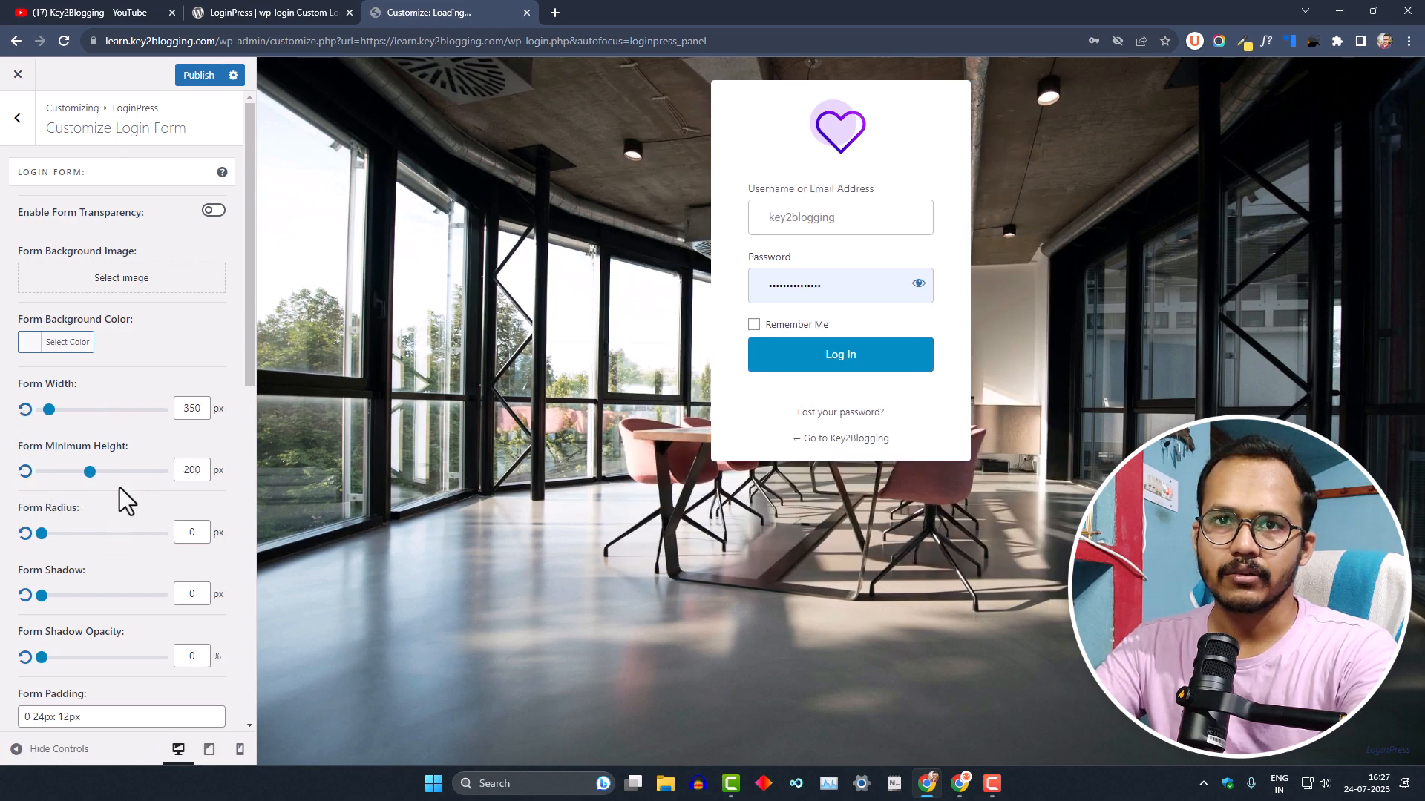
# Try red #dd3333 as the input field background color of the login form and clear it again.
pyautogui.scroll(-2, 74, 415)
pyautogui.moveTo(42, 385)
pyautogui.mouseDown()
pyautogui.moveTo(141, 401)
pyautogui.moveTo(67, 412)
pyautogui.moveTo(42, 393)
pyautogui.mouseUp()
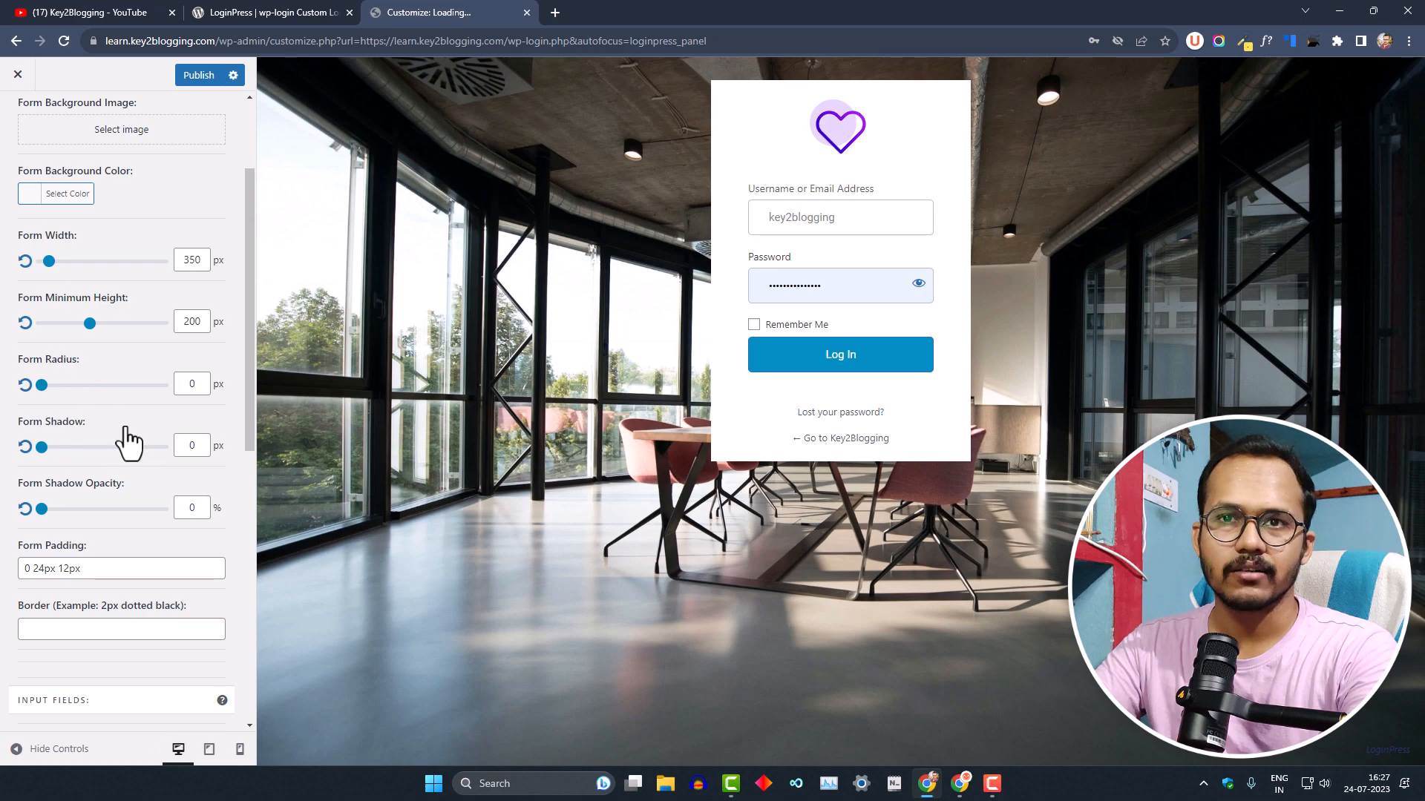
pyautogui.scroll(-2, 104, 546)
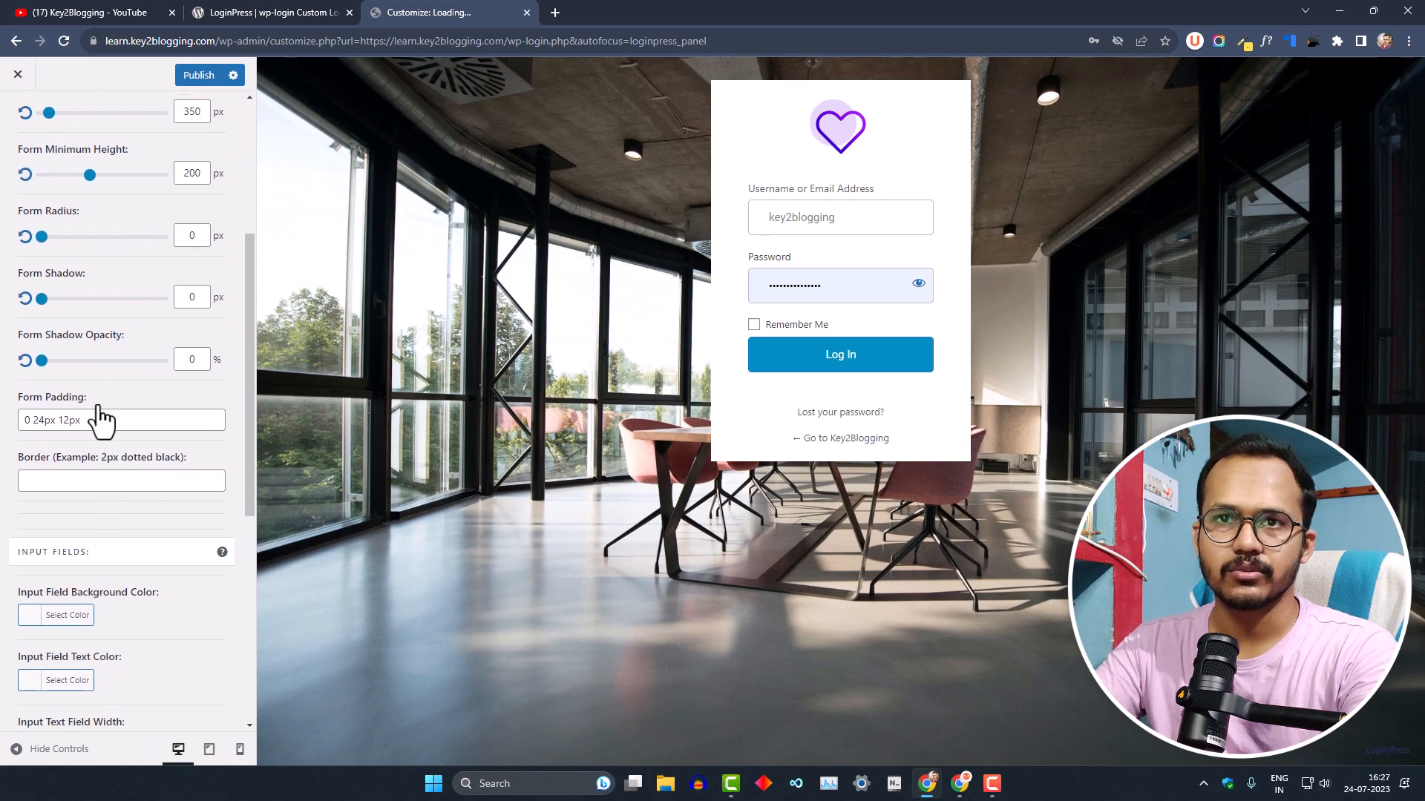
pyautogui.scroll(-2, 79, 403)
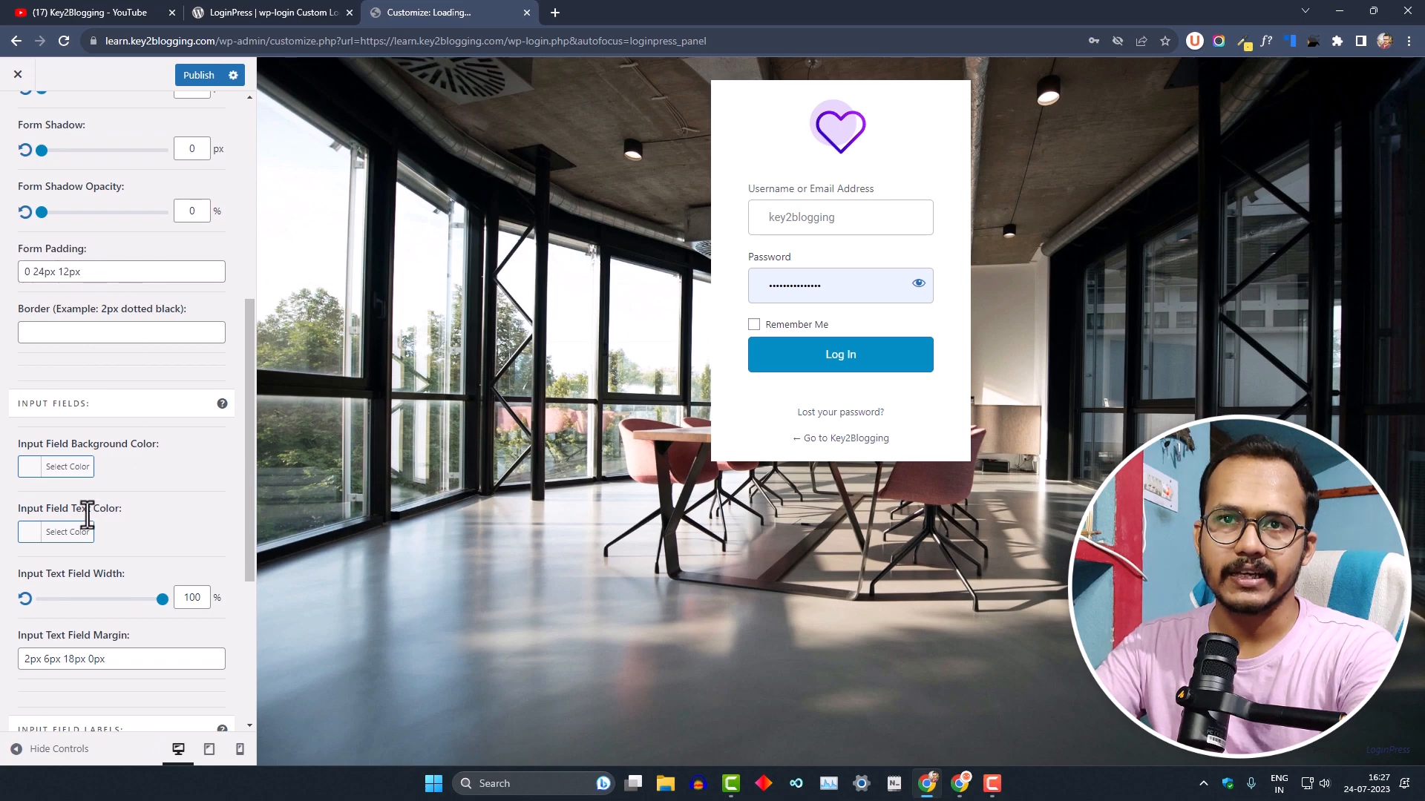
pyautogui.scroll(-4, 87, 514)
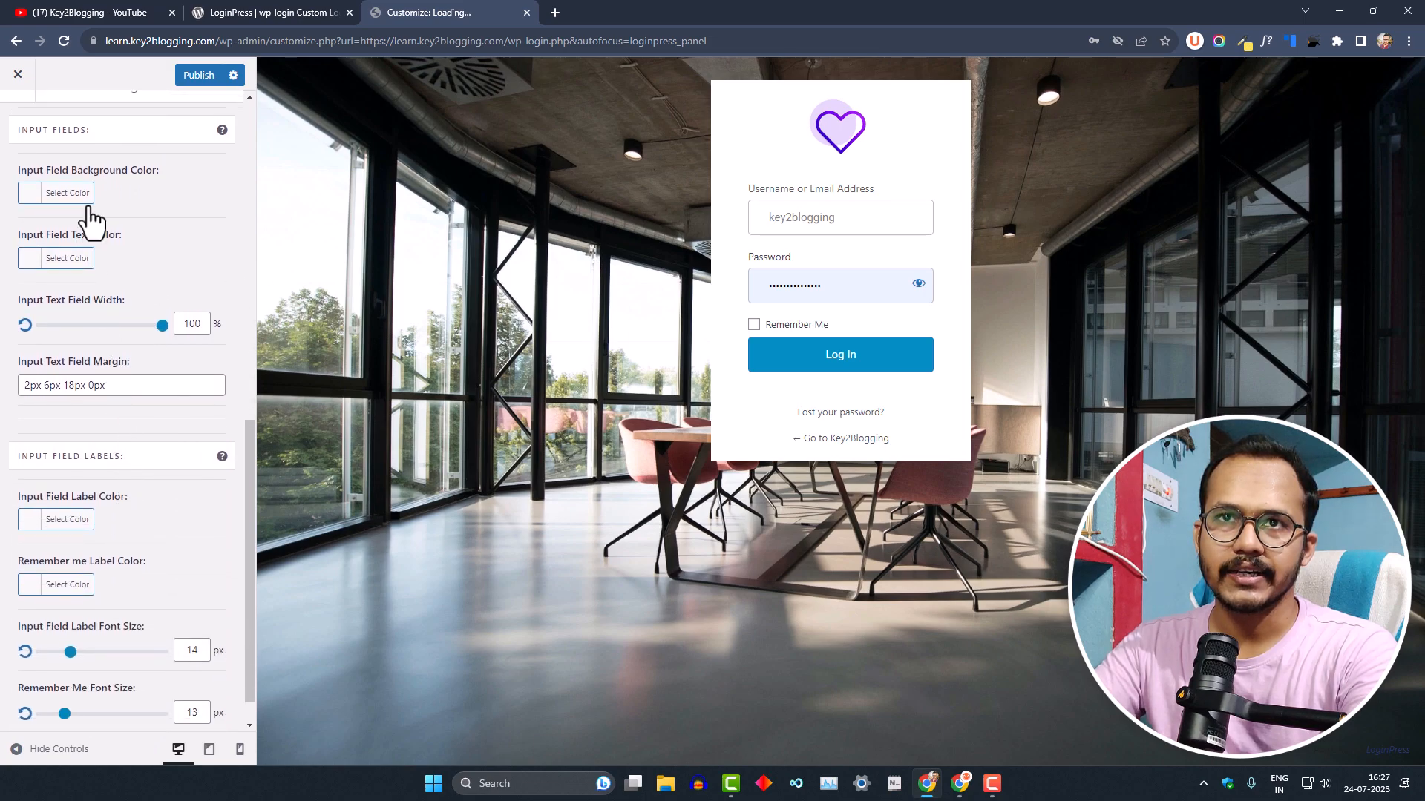
pyautogui.scroll(1, 88, 203)
pyautogui.click(56, 246)
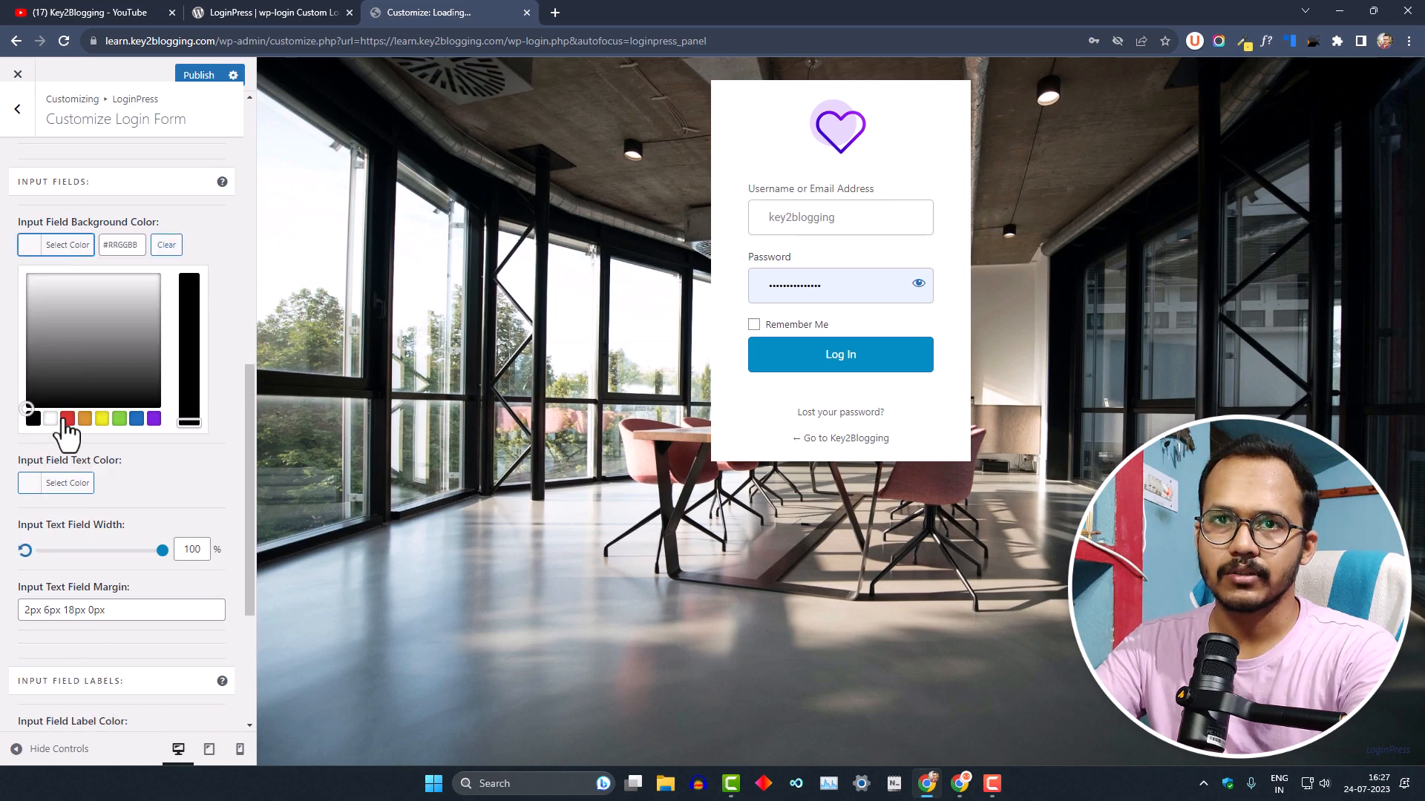
pyautogui.click(68, 419)
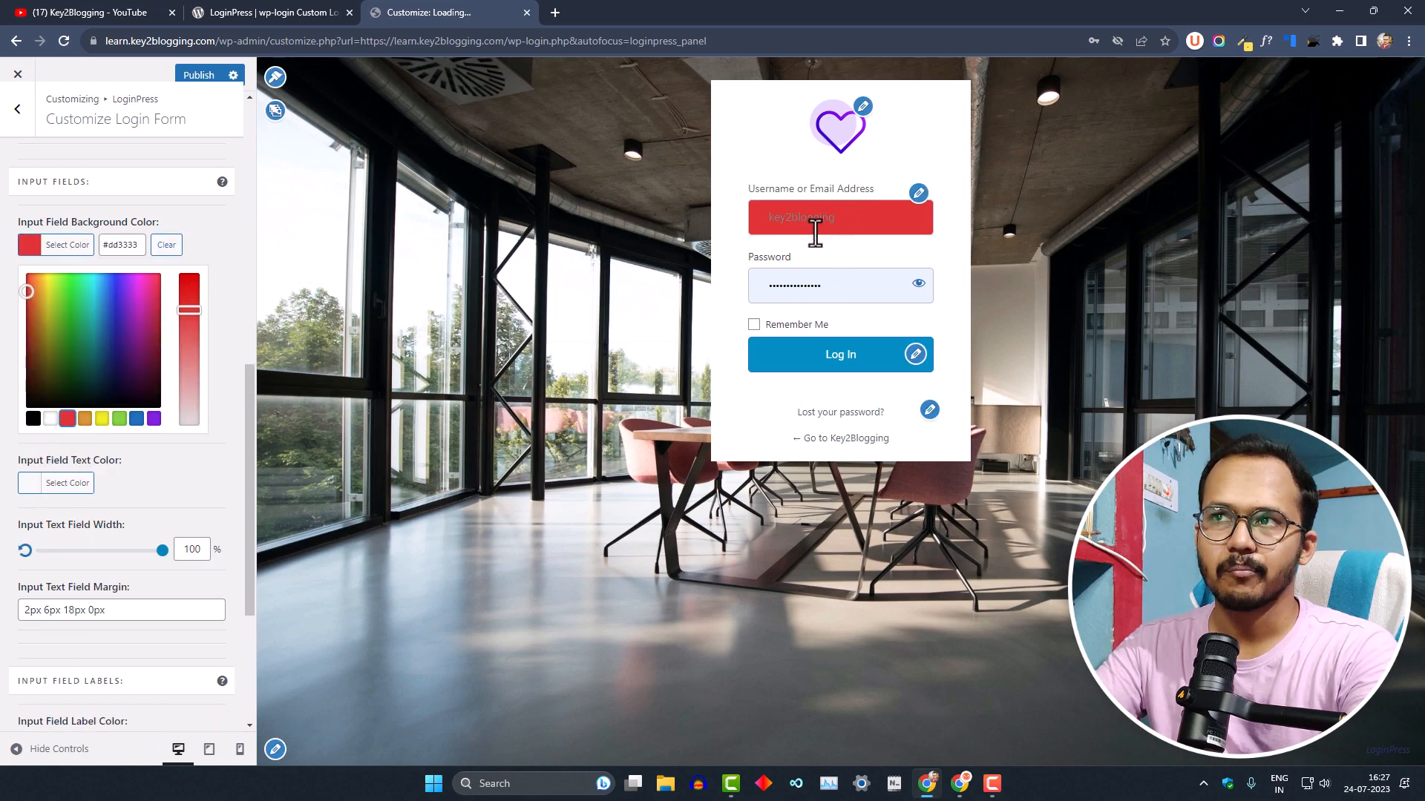
pyautogui.click(236, 224)
pyautogui.click(27, 248)
pyautogui.click(167, 245)
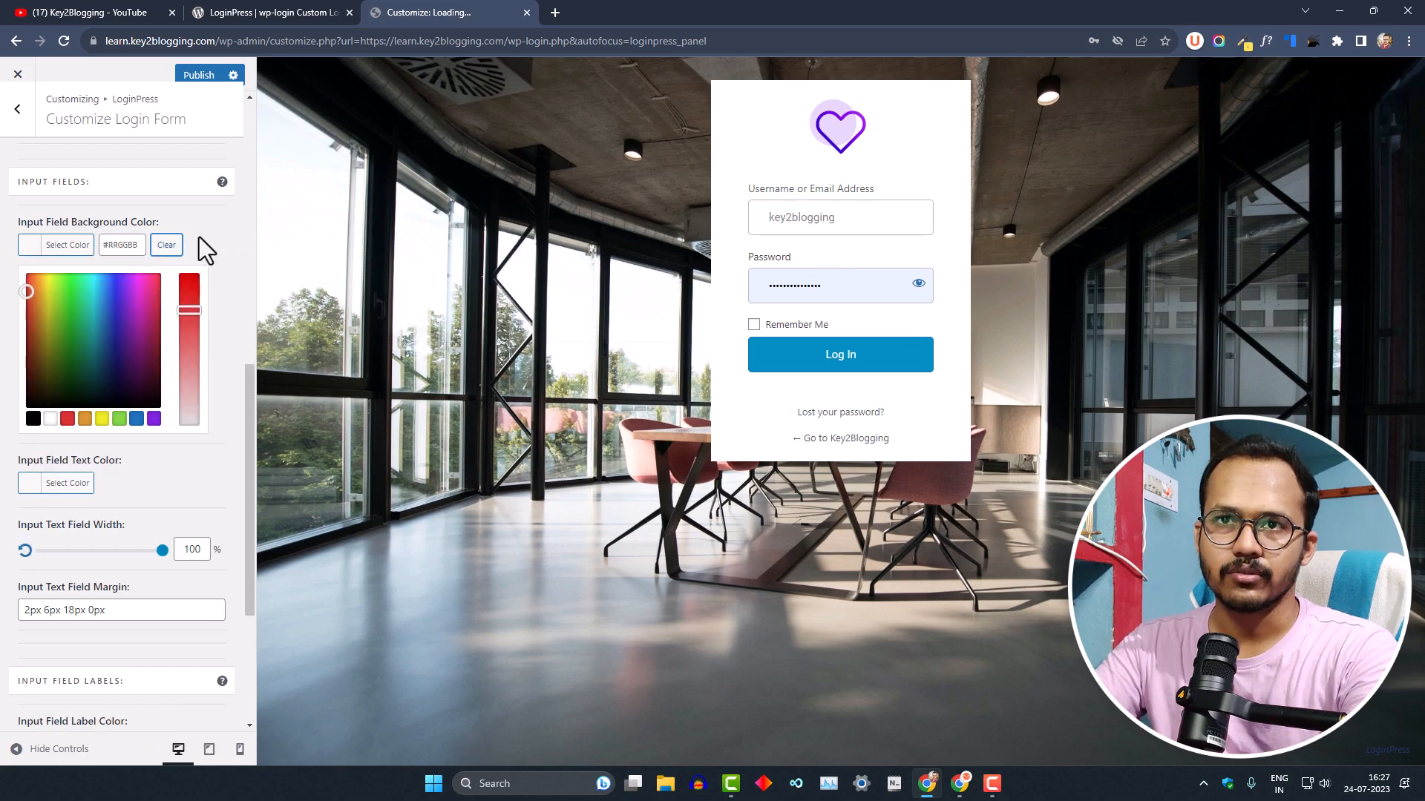
pyautogui.click(215, 244)
# Try black and red for the input field labels, set their color to blue #1e73be, and leave the login form settings.
pyautogui.scroll(-2, 118, 483)
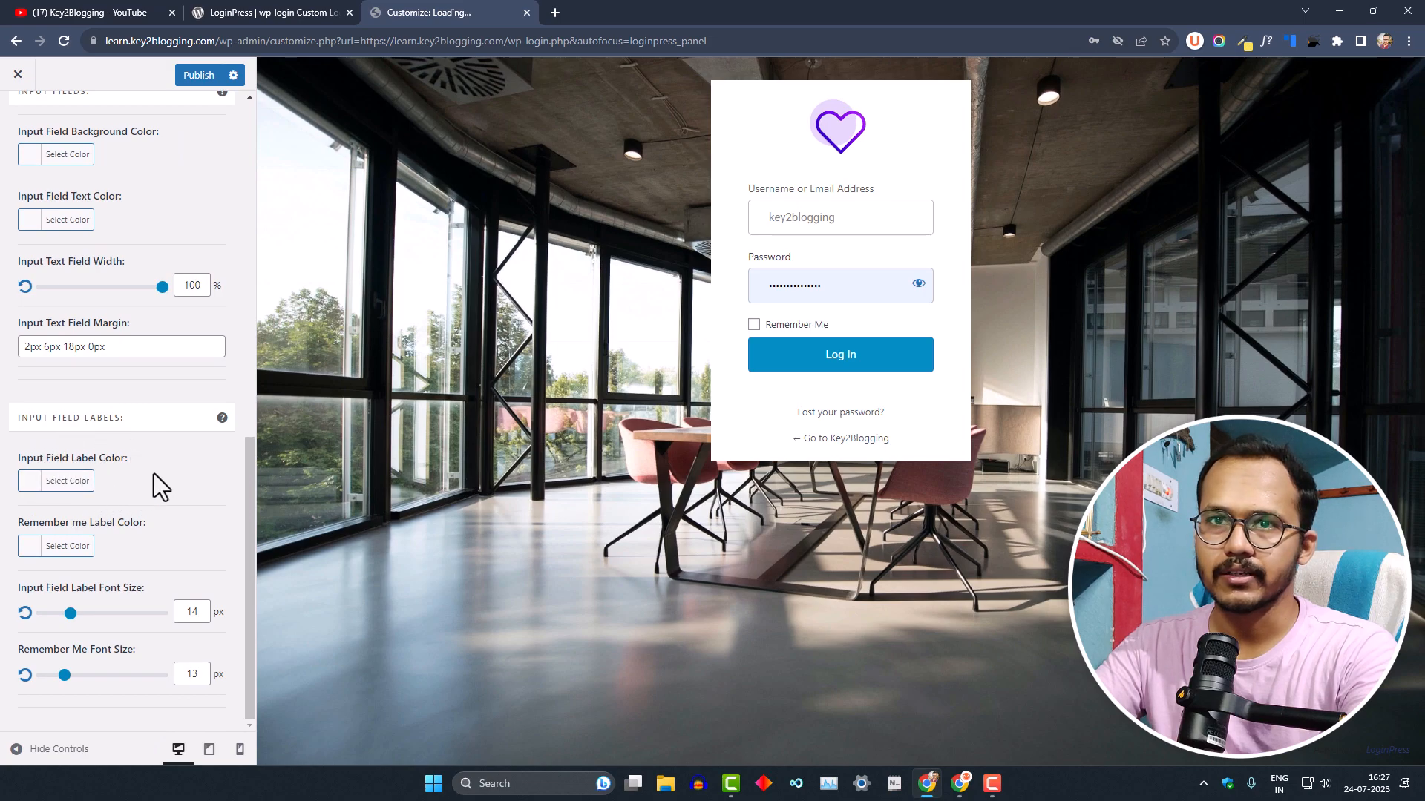
pyautogui.click(30, 490)
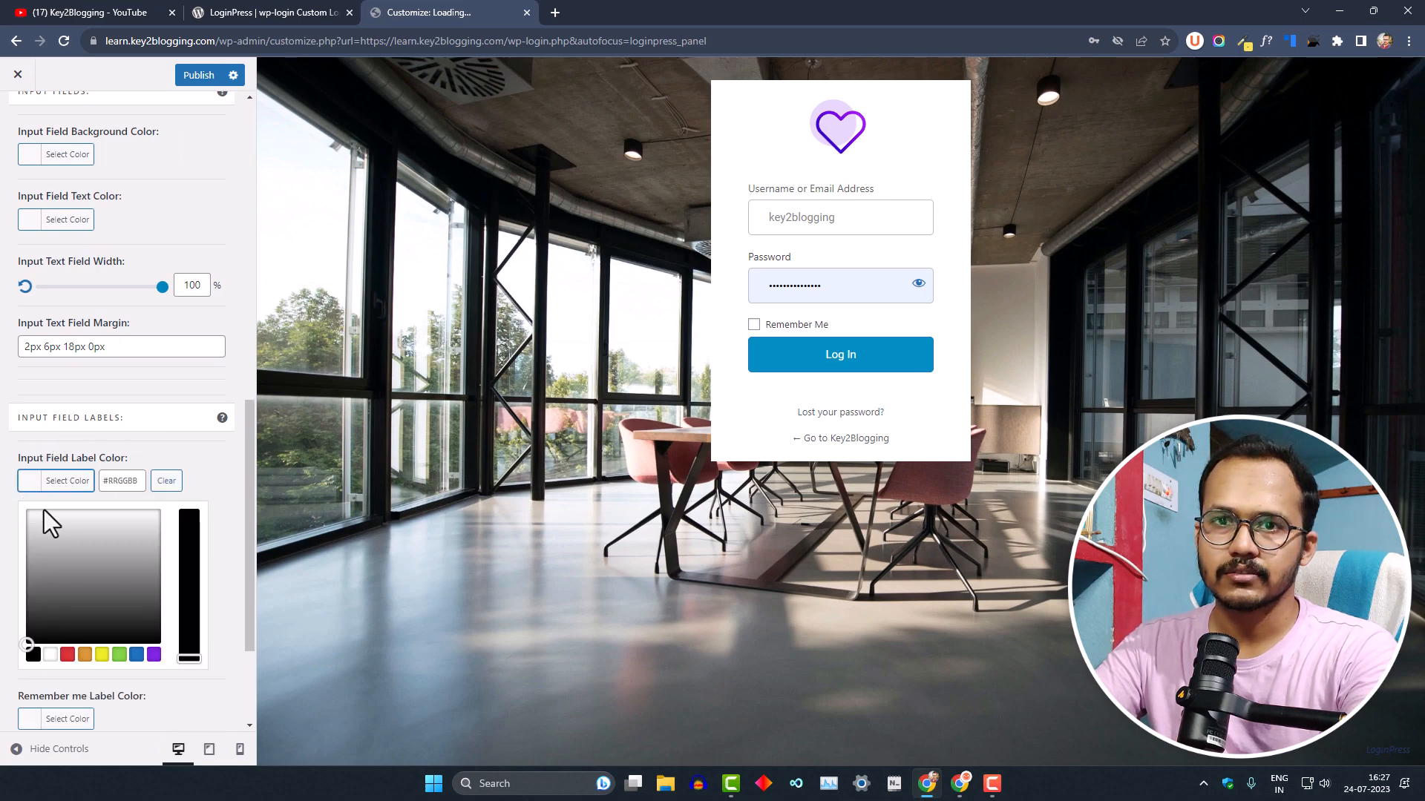
pyautogui.click(32, 655)
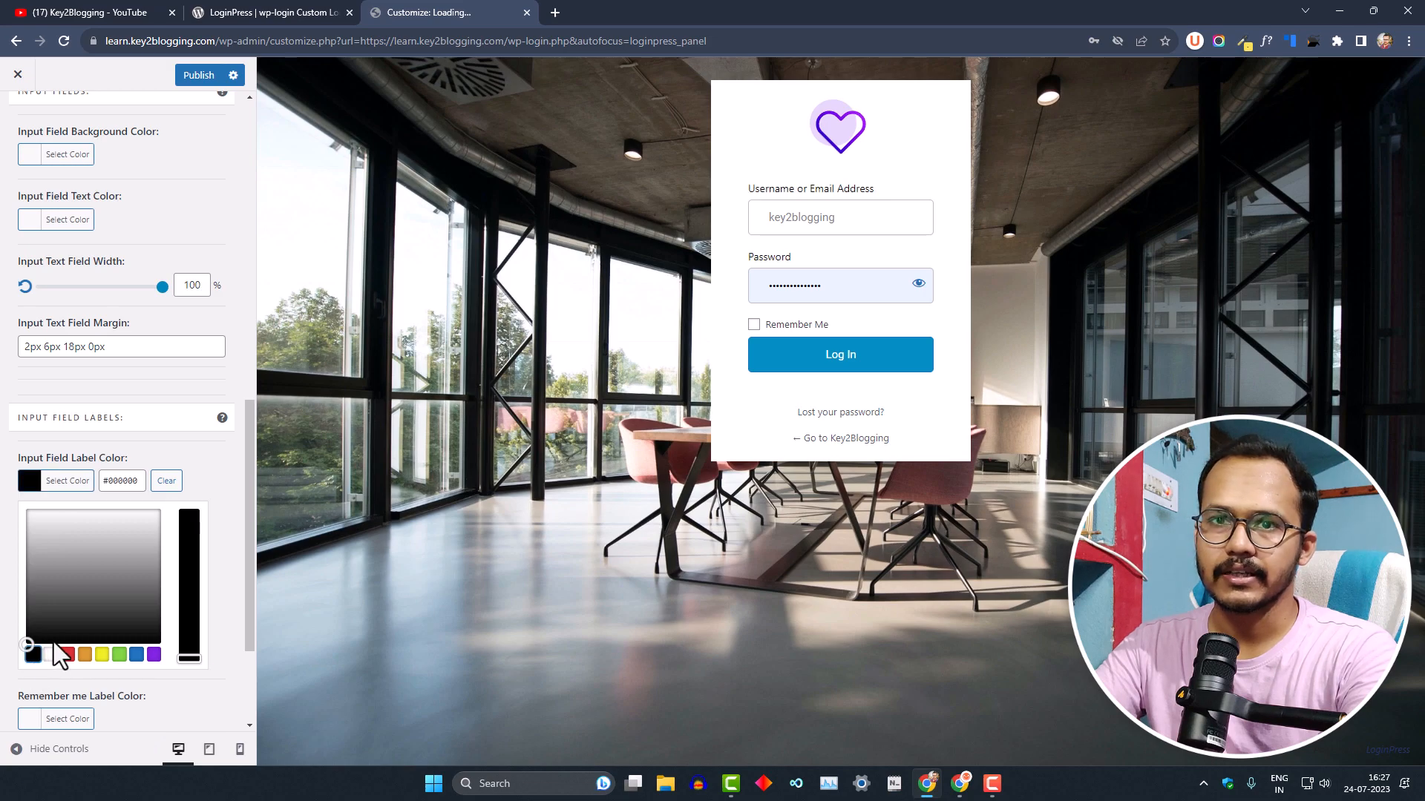
pyautogui.click(65, 656)
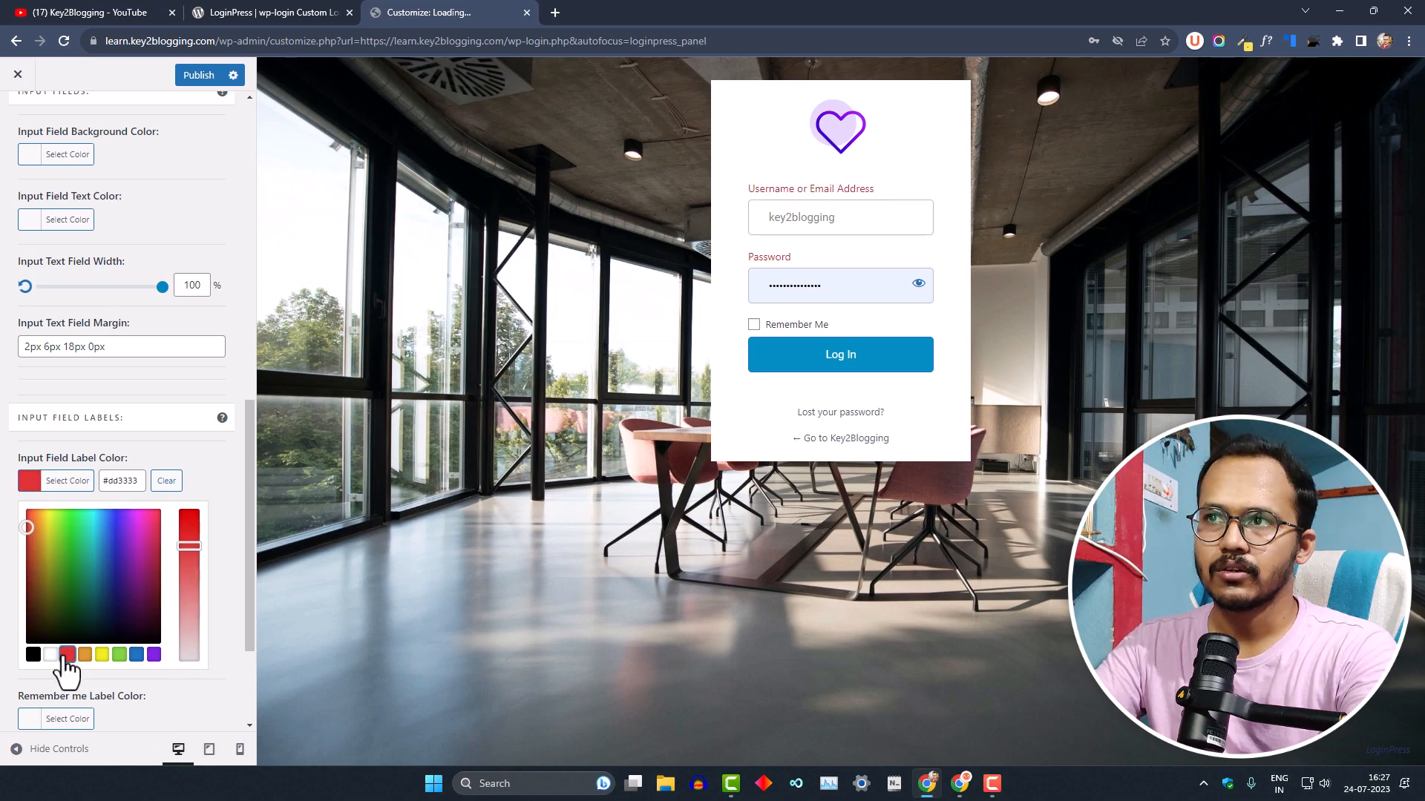
pyautogui.click(136, 655)
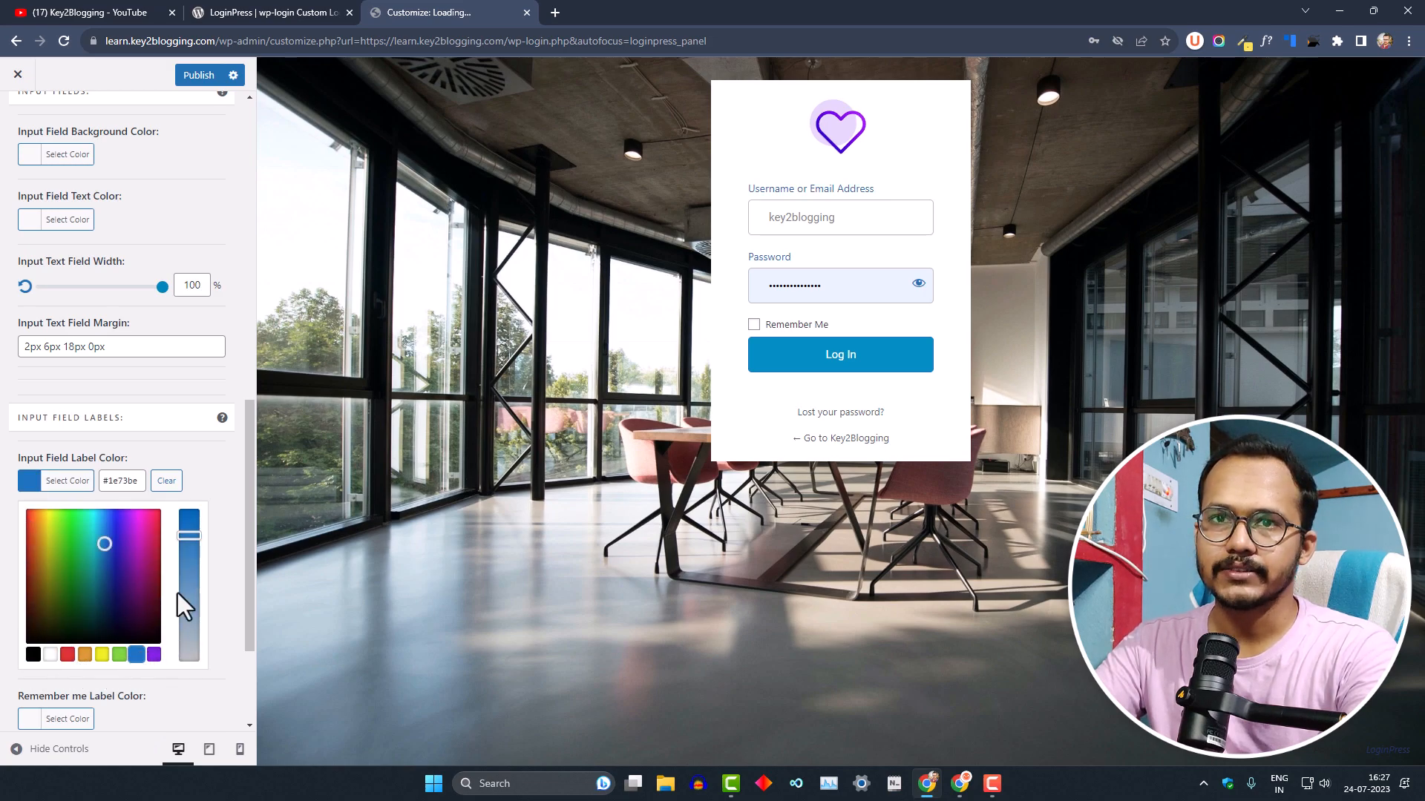
pyautogui.click(202, 467)
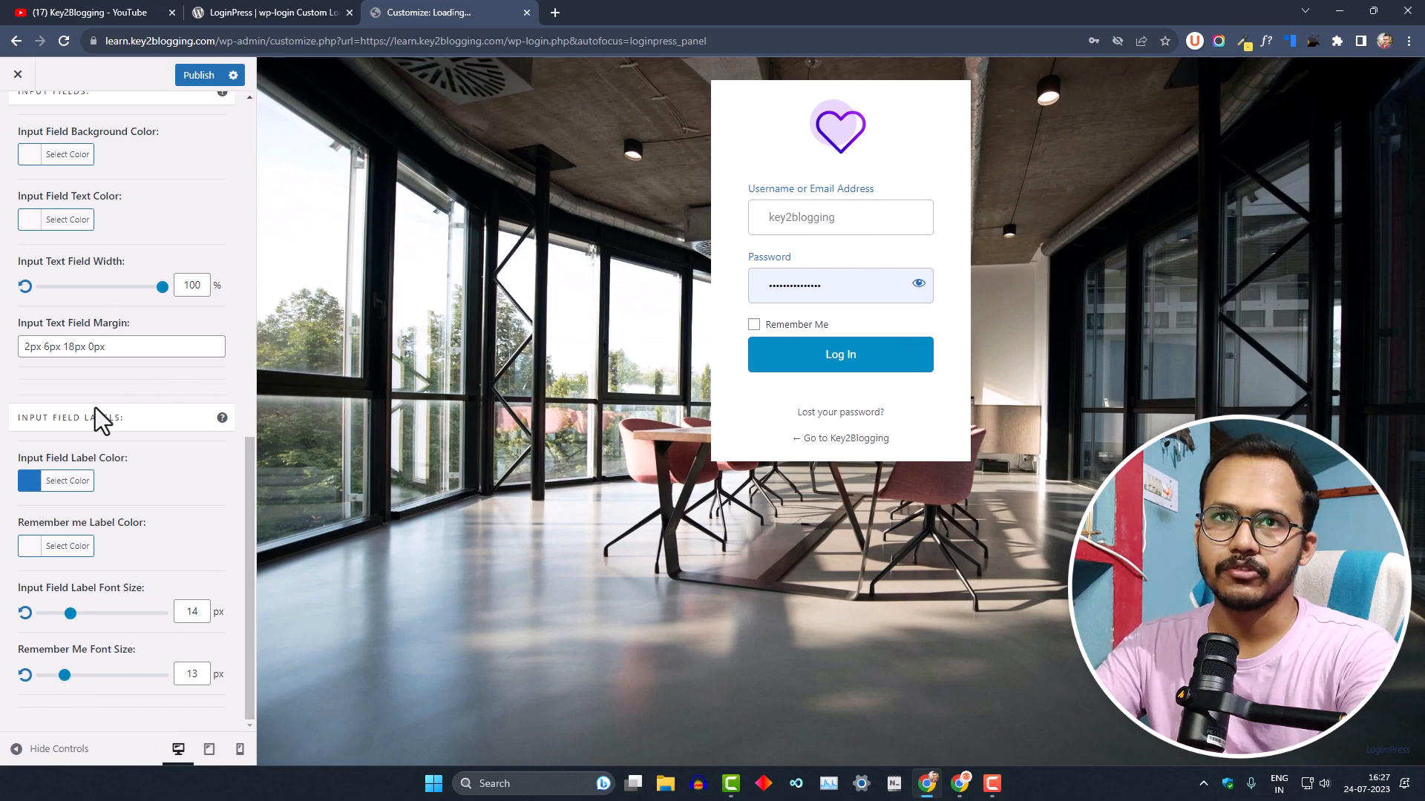
pyautogui.scroll(10, 114, 410)
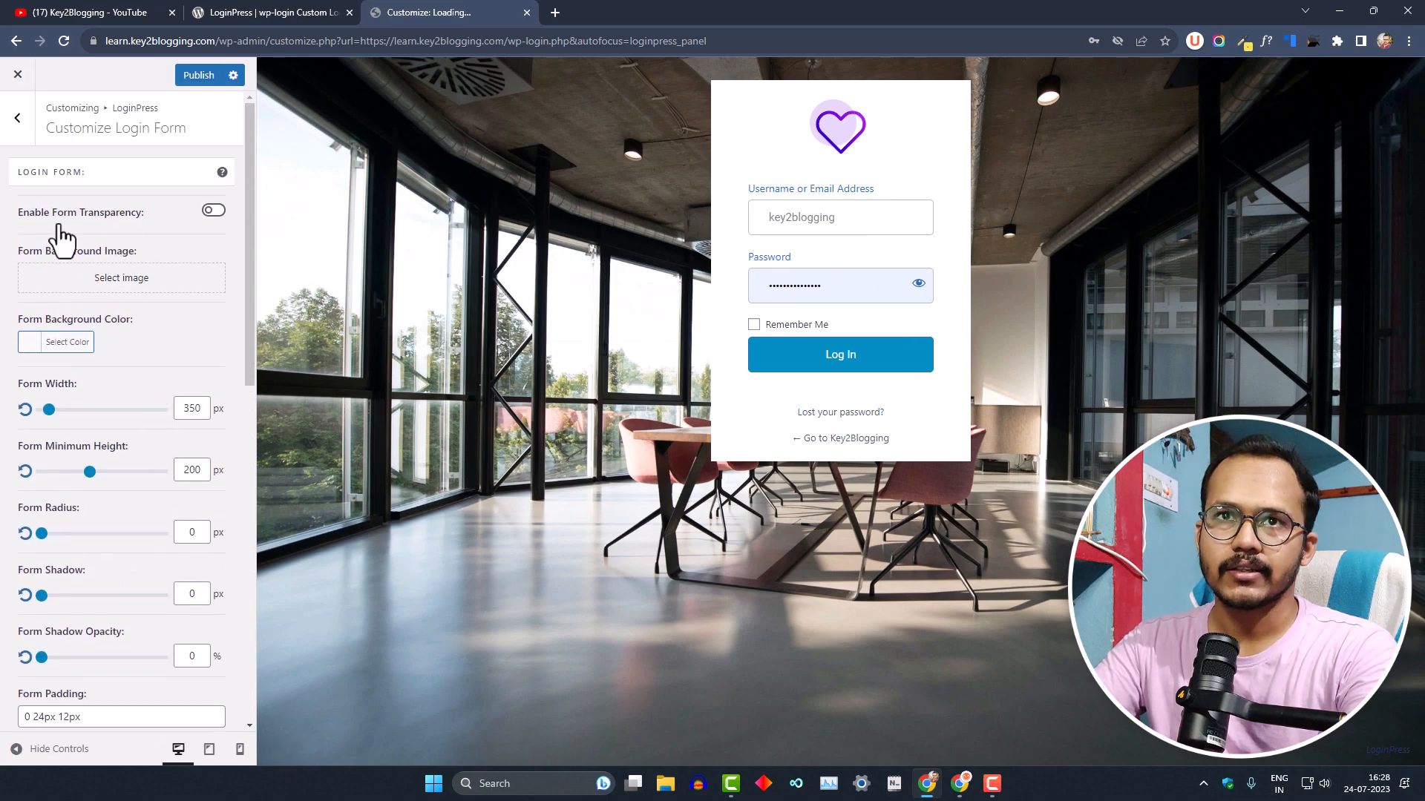
pyautogui.click(21, 128)
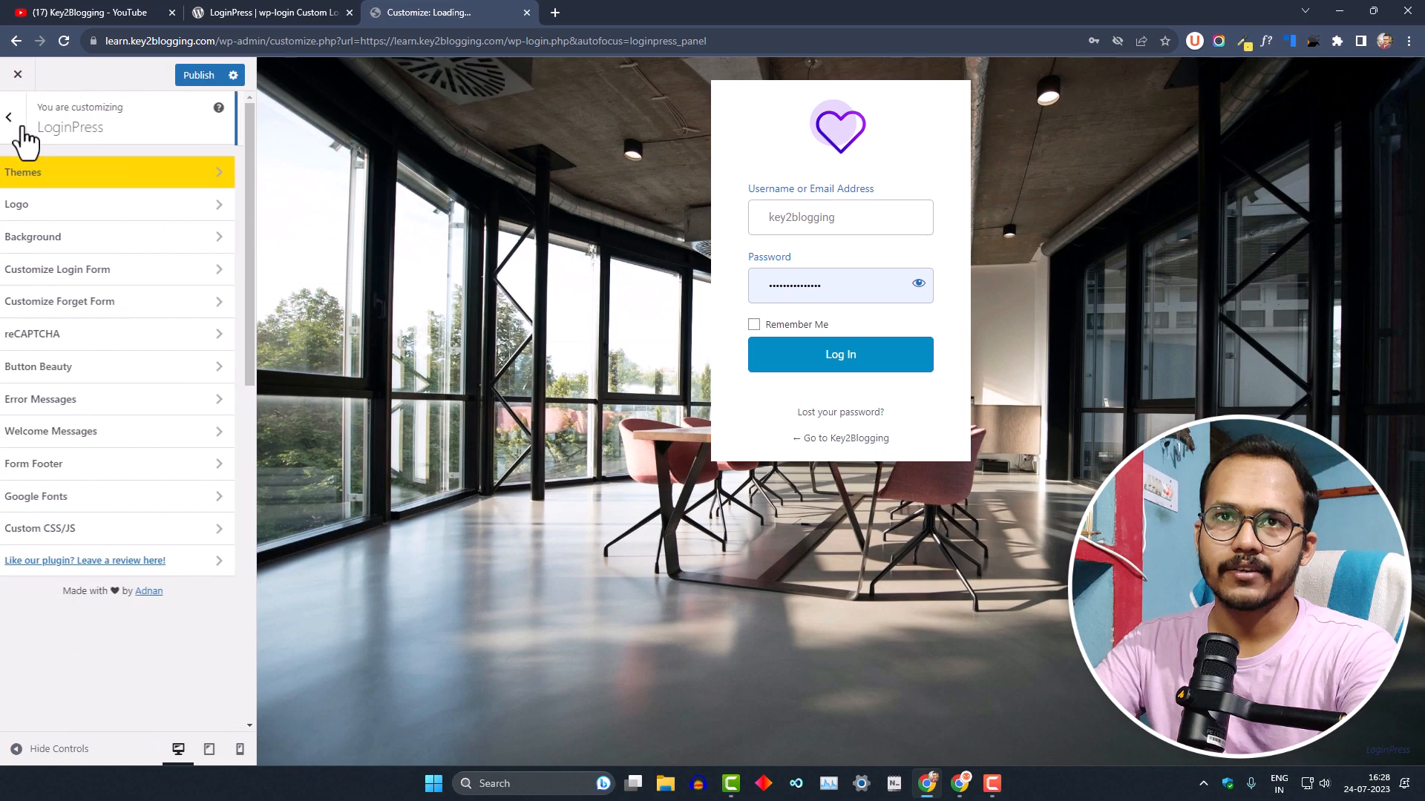
# Review the settings available for the forget form and for reCAPTCHA.
pyautogui.click(91, 303)
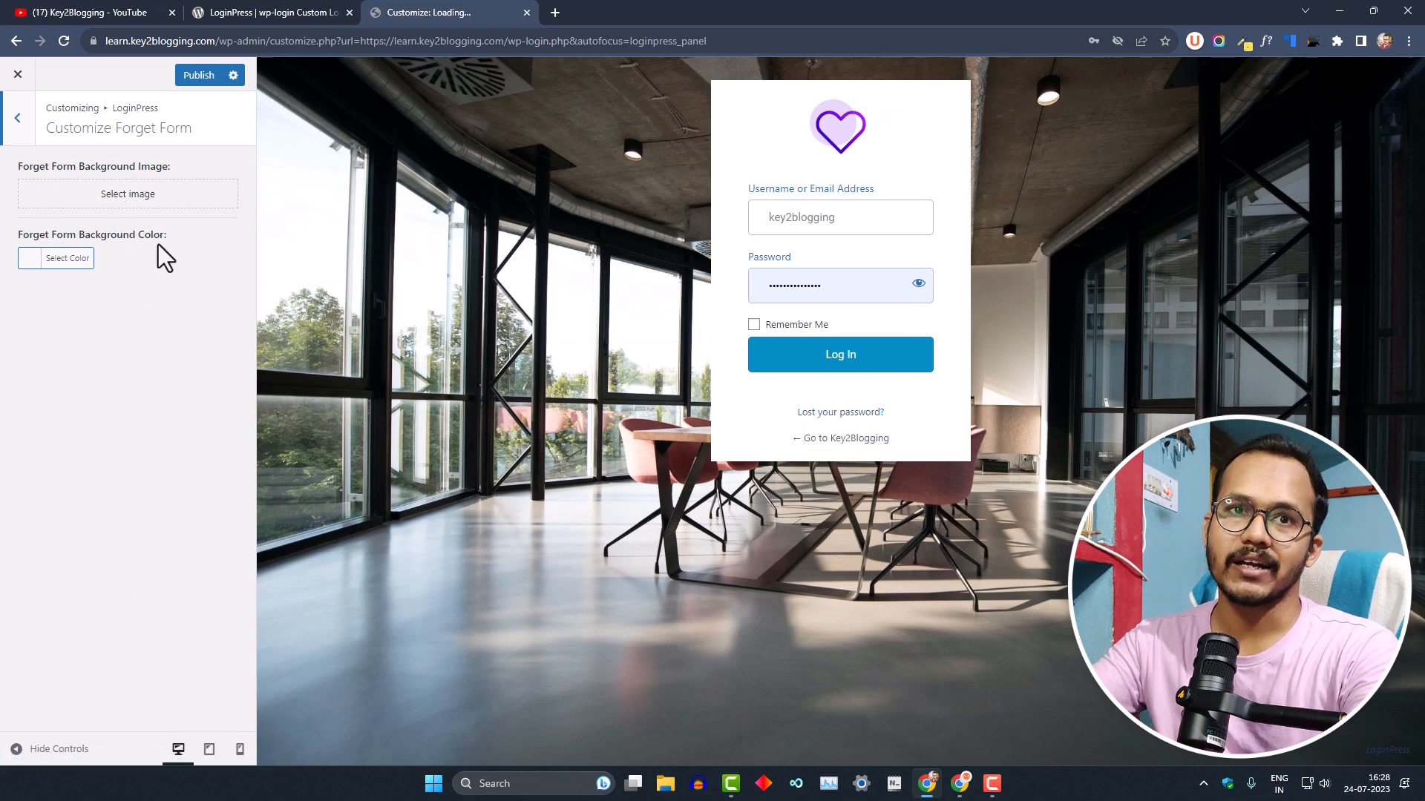
pyautogui.click(22, 135)
pyautogui.click(82, 334)
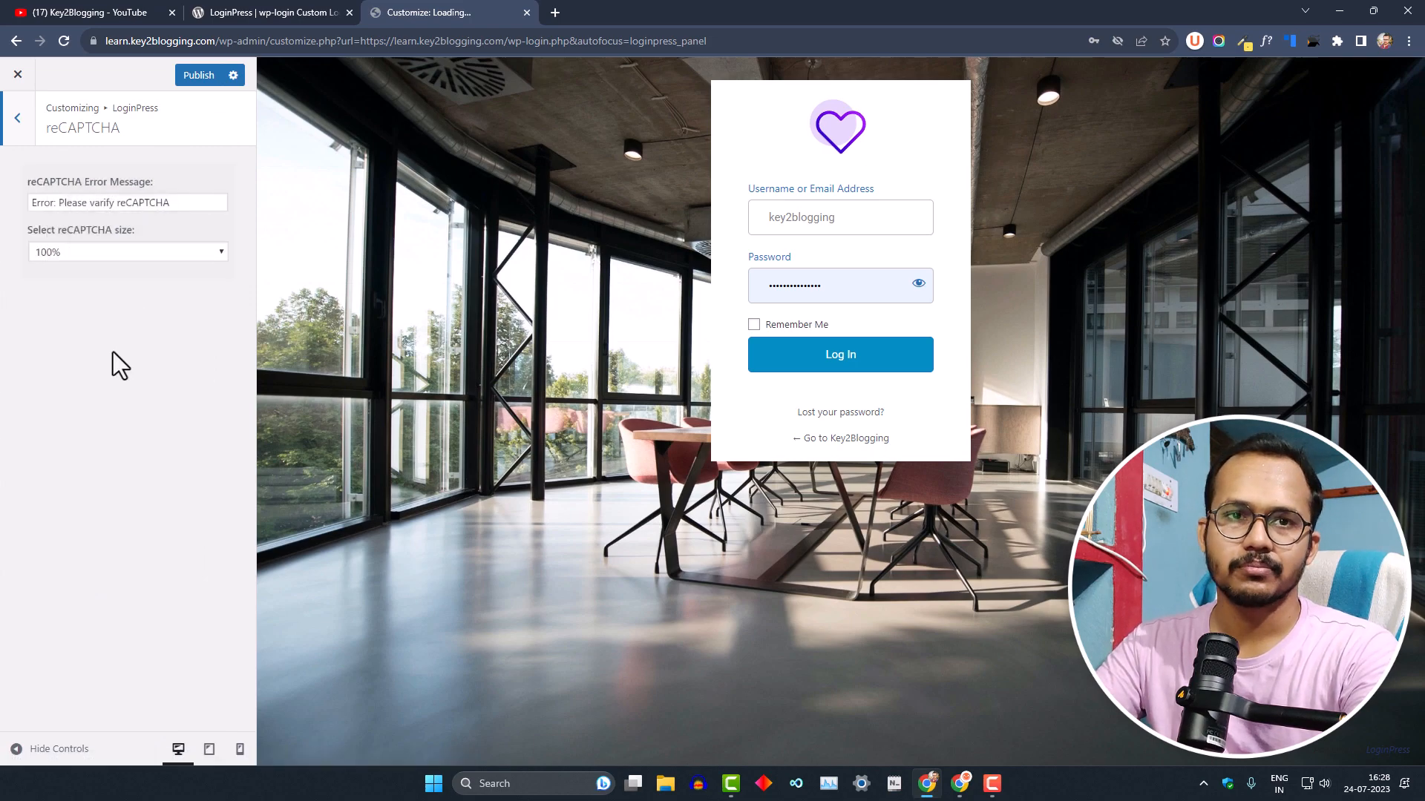
pyautogui.click(28, 134)
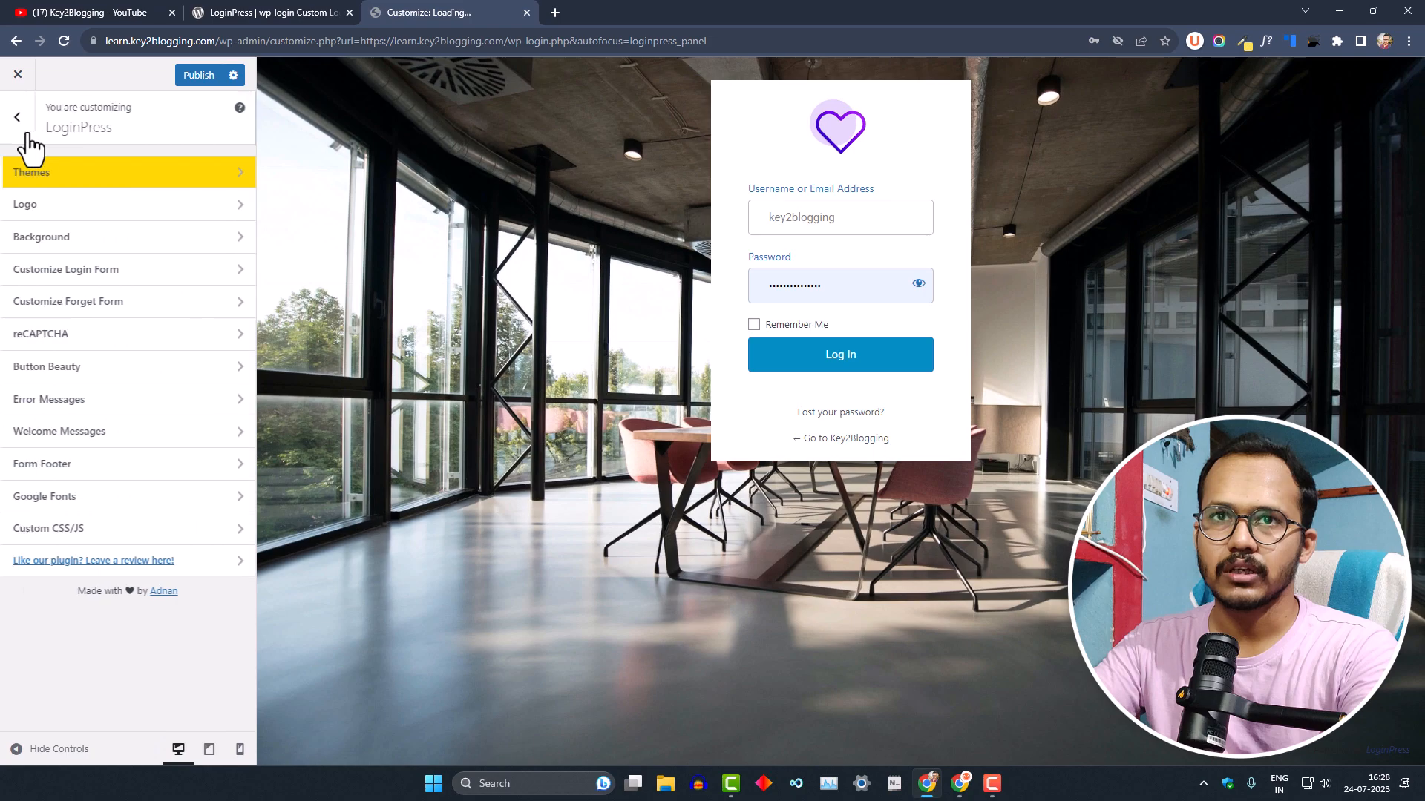
# Set the login button's color to red #dd3333 and its radius to 33 px in the Button Beauty settings.
pyautogui.click(135, 373)
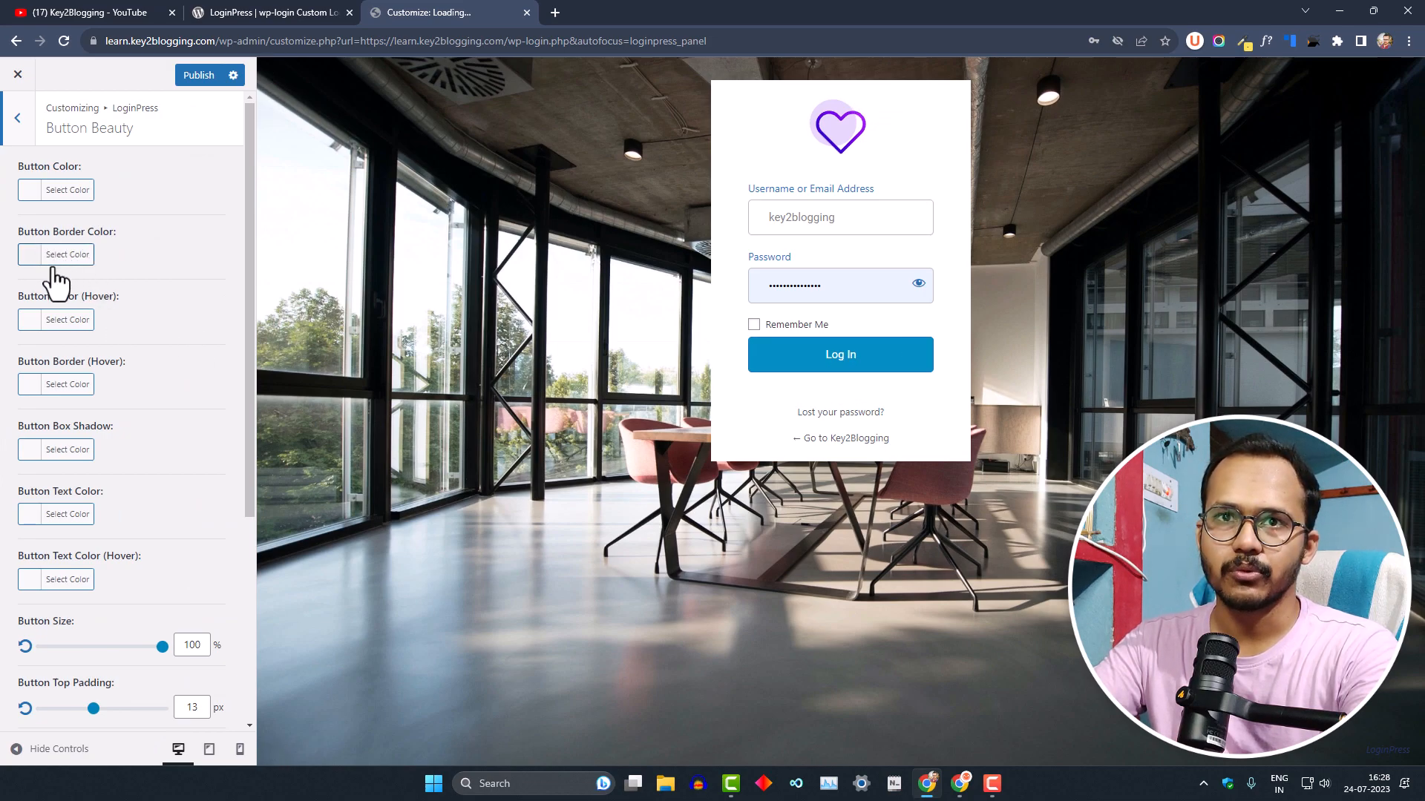
pyautogui.scroll(-3, 97, 502)
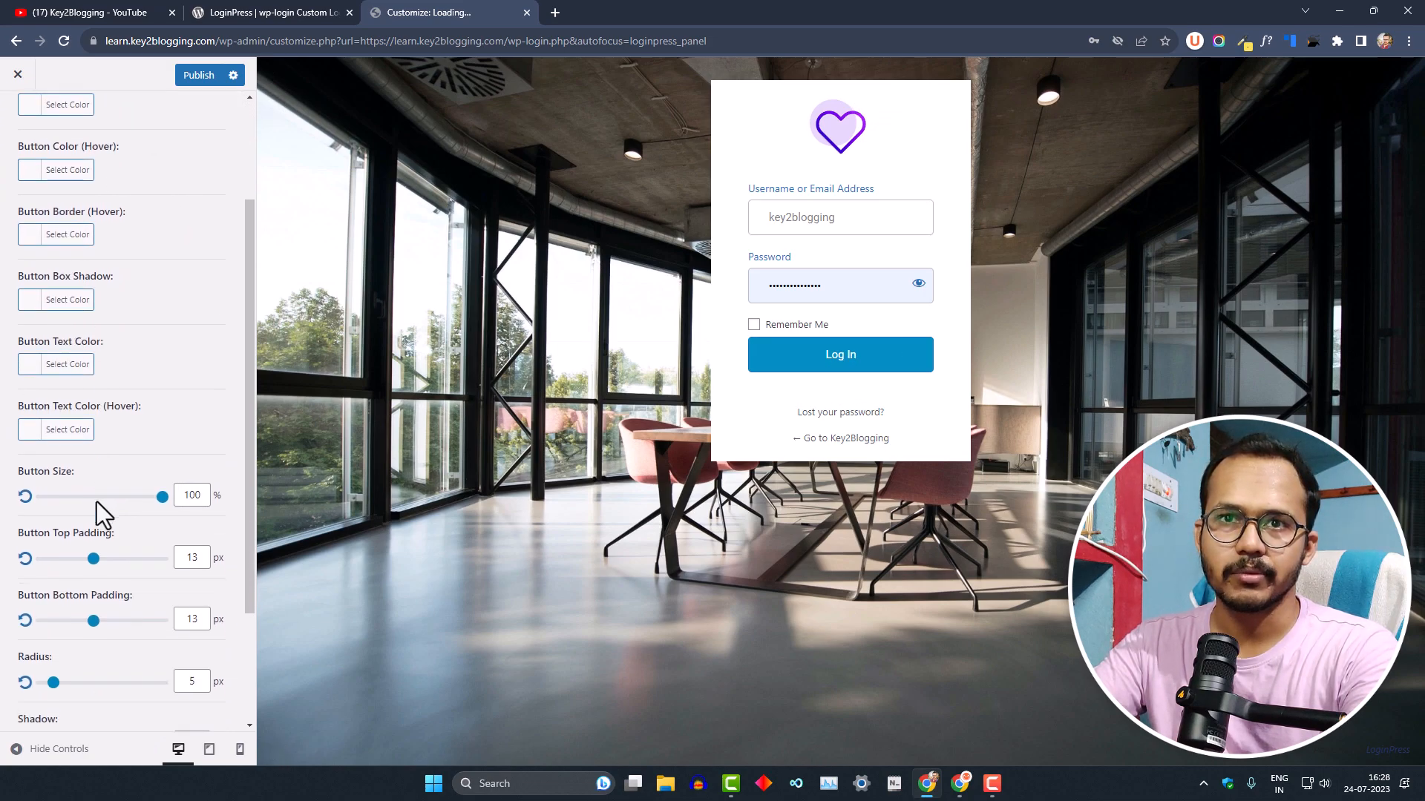
pyautogui.scroll(3, 89, 364)
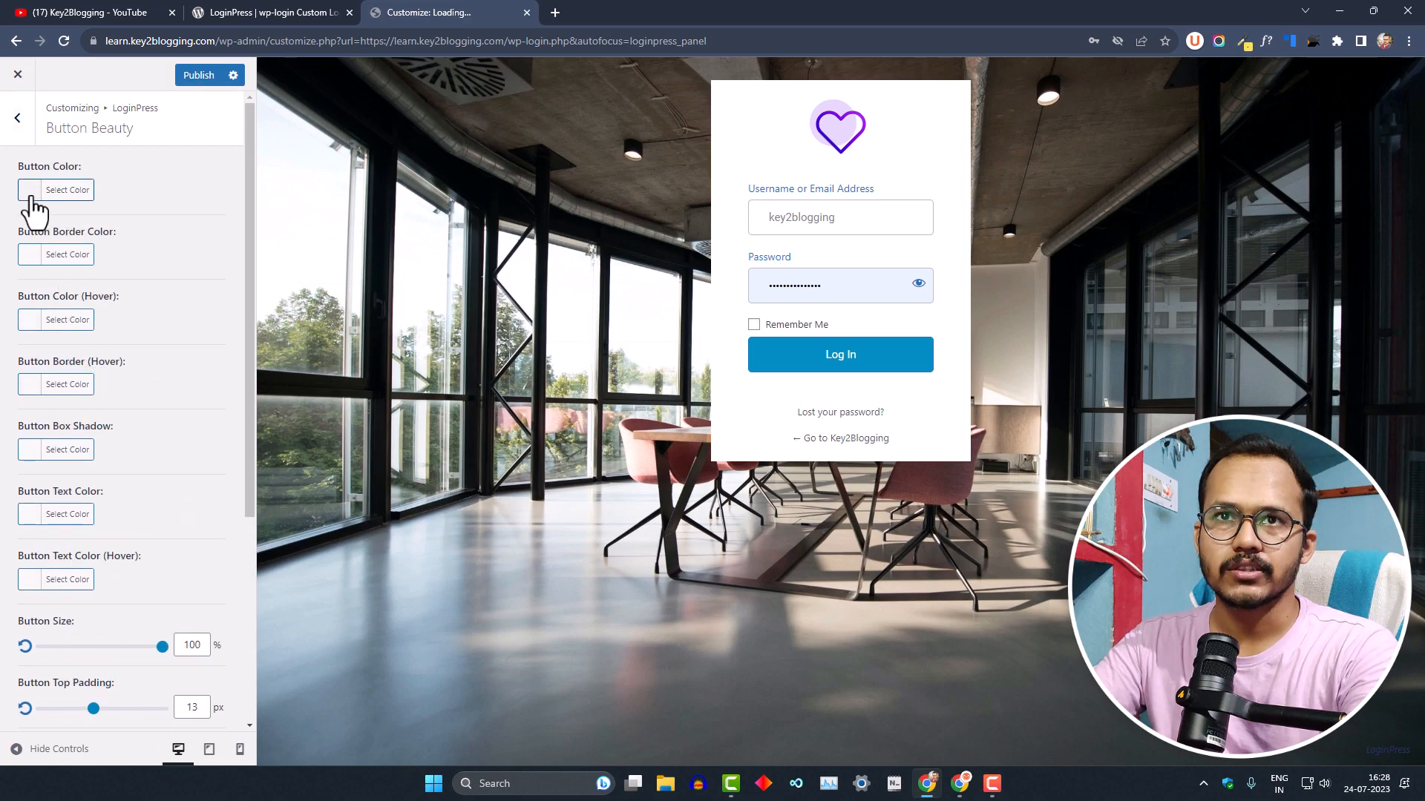
pyautogui.click(32, 191)
pyautogui.click(66, 363)
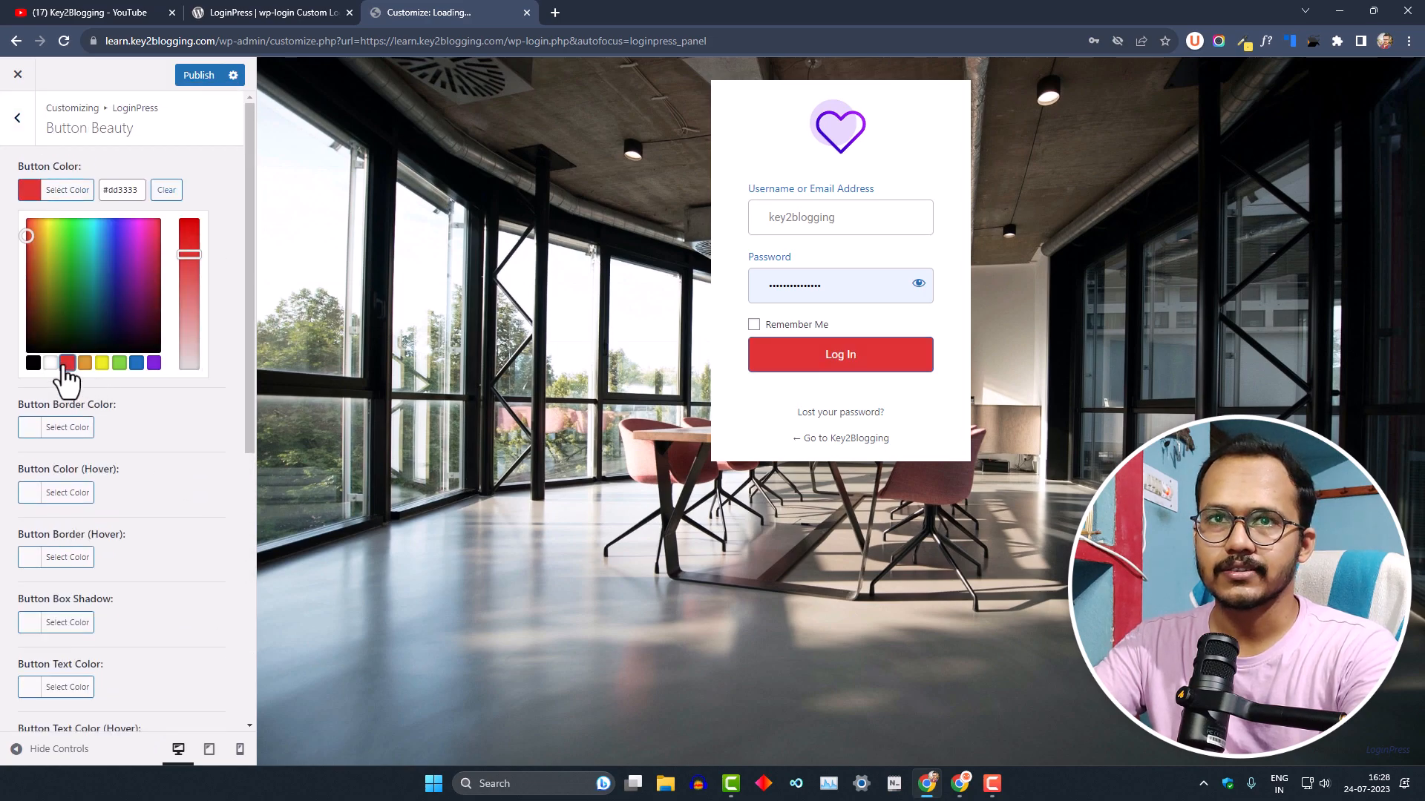
pyautogui.click(213, 199)
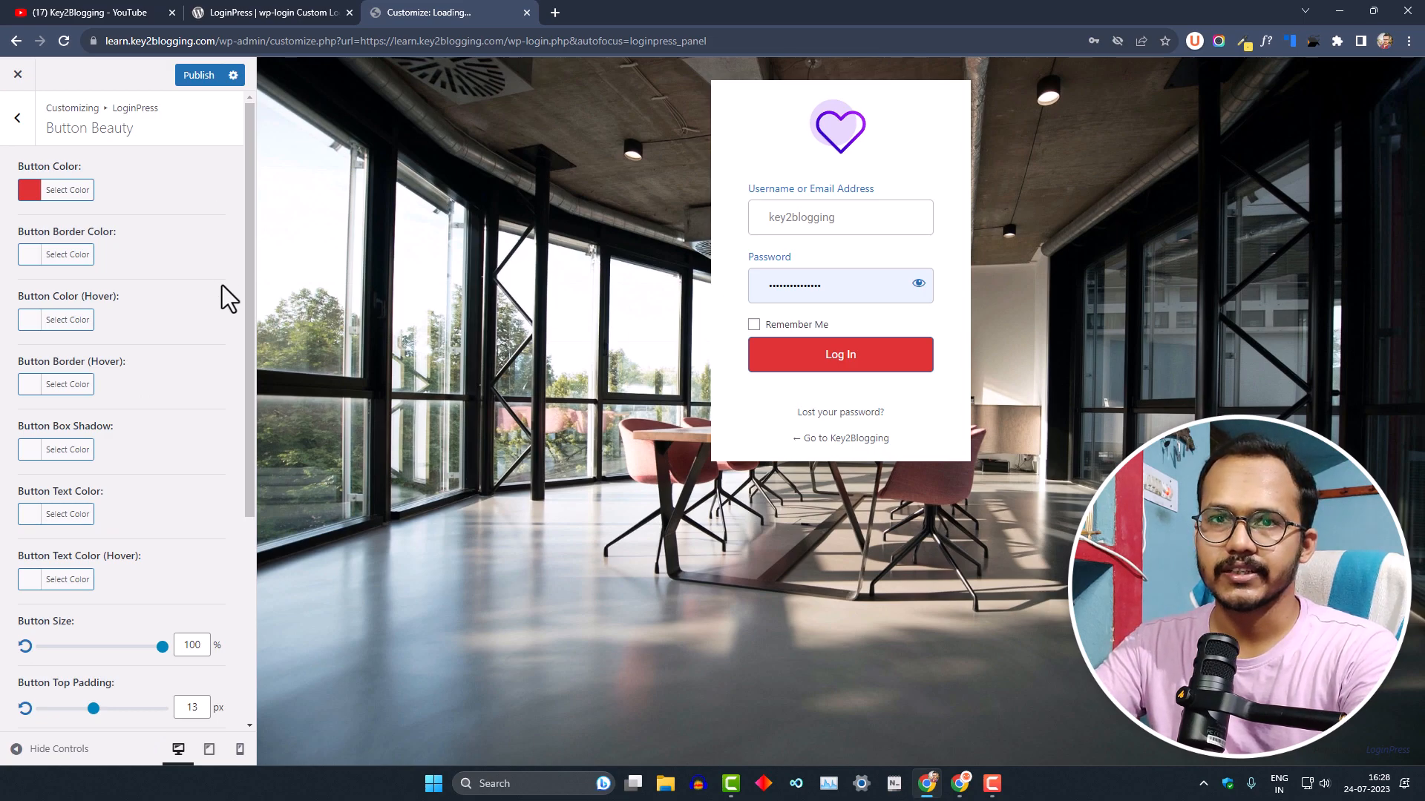
pyautogui.scroll(-5, 232, 412)
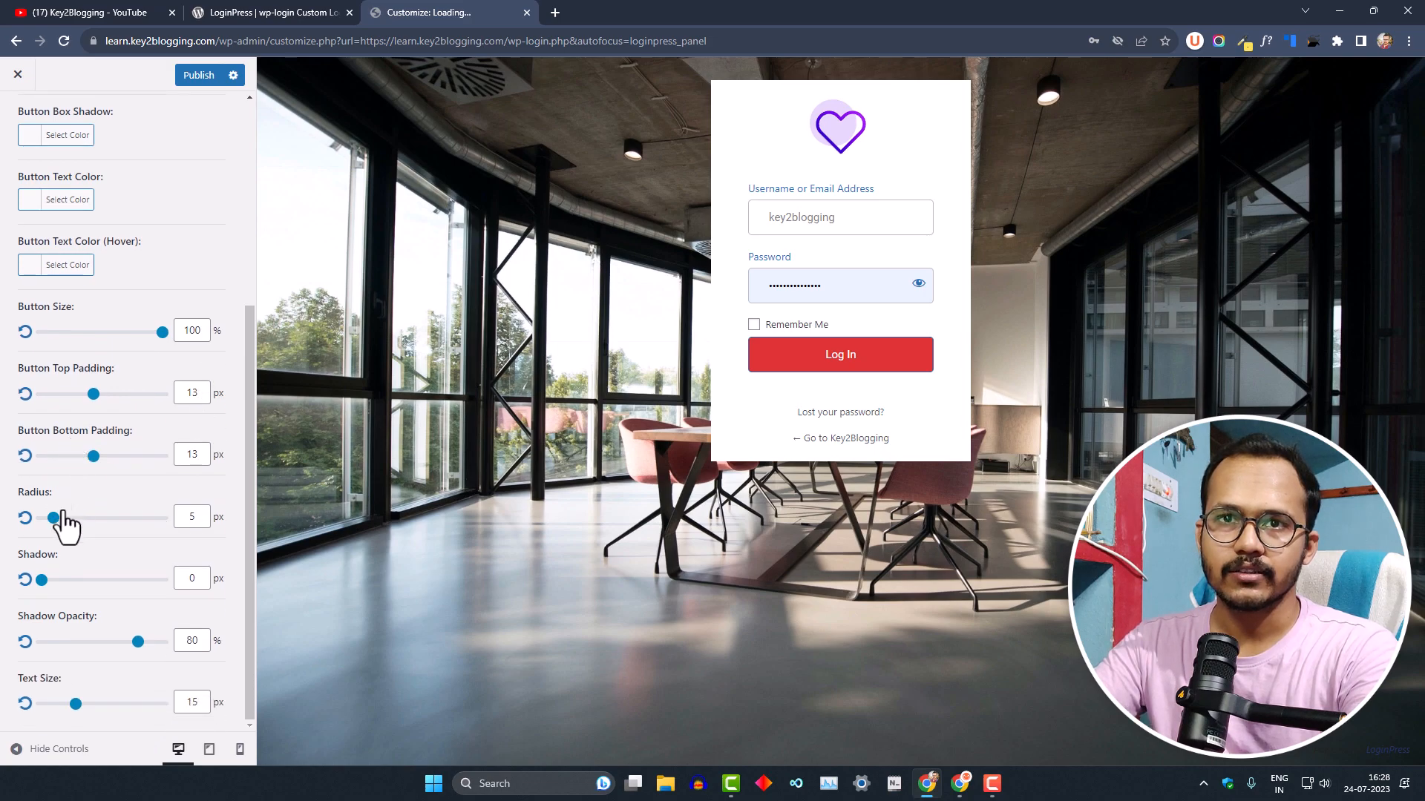
pyautogui.moveTo(53, 524); pyautogui.dragTo(123, 530)
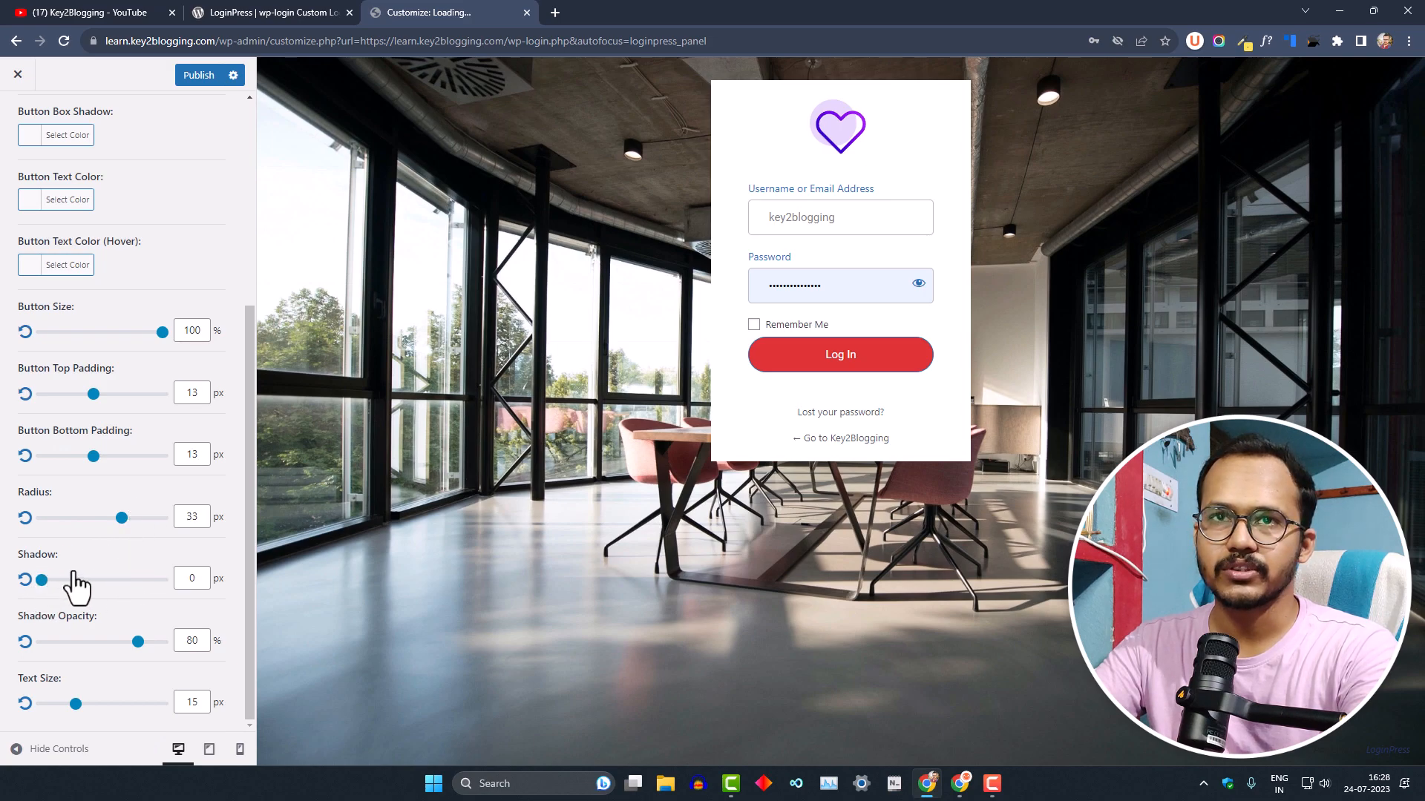
# Leave the Button Beauty settings and review the texts offered for the login page's error messages and welcome messages.
pyautogui.scroll(6, 122, 297)
pyautogui.click(15, 133)
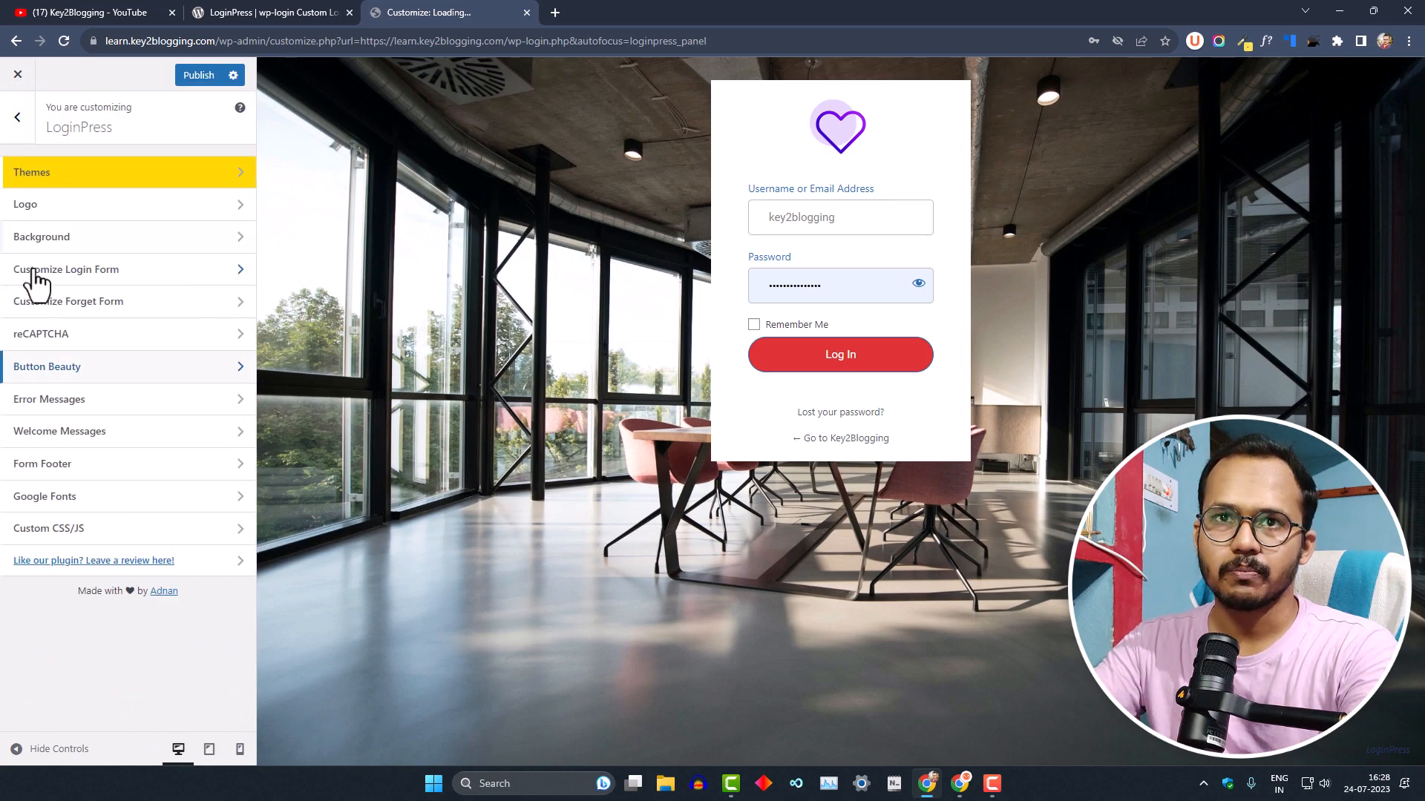
pyautogui.click(49, 403)
pyautogui.scroll(-2, 70, 621)
pyautogui.scroll(2, 77, 627)
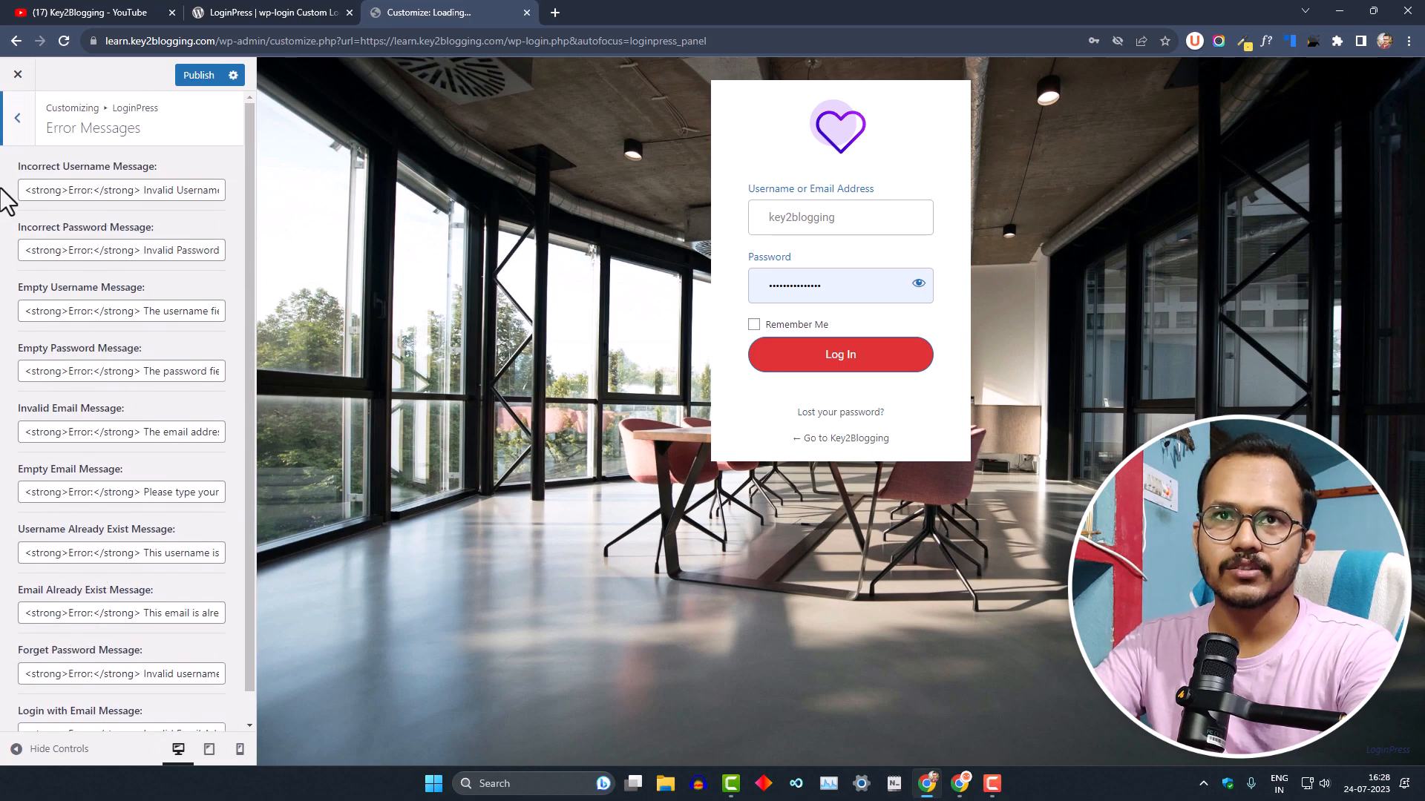
pyautogui.click(17, 117)
pyautogui.click(87, 443)
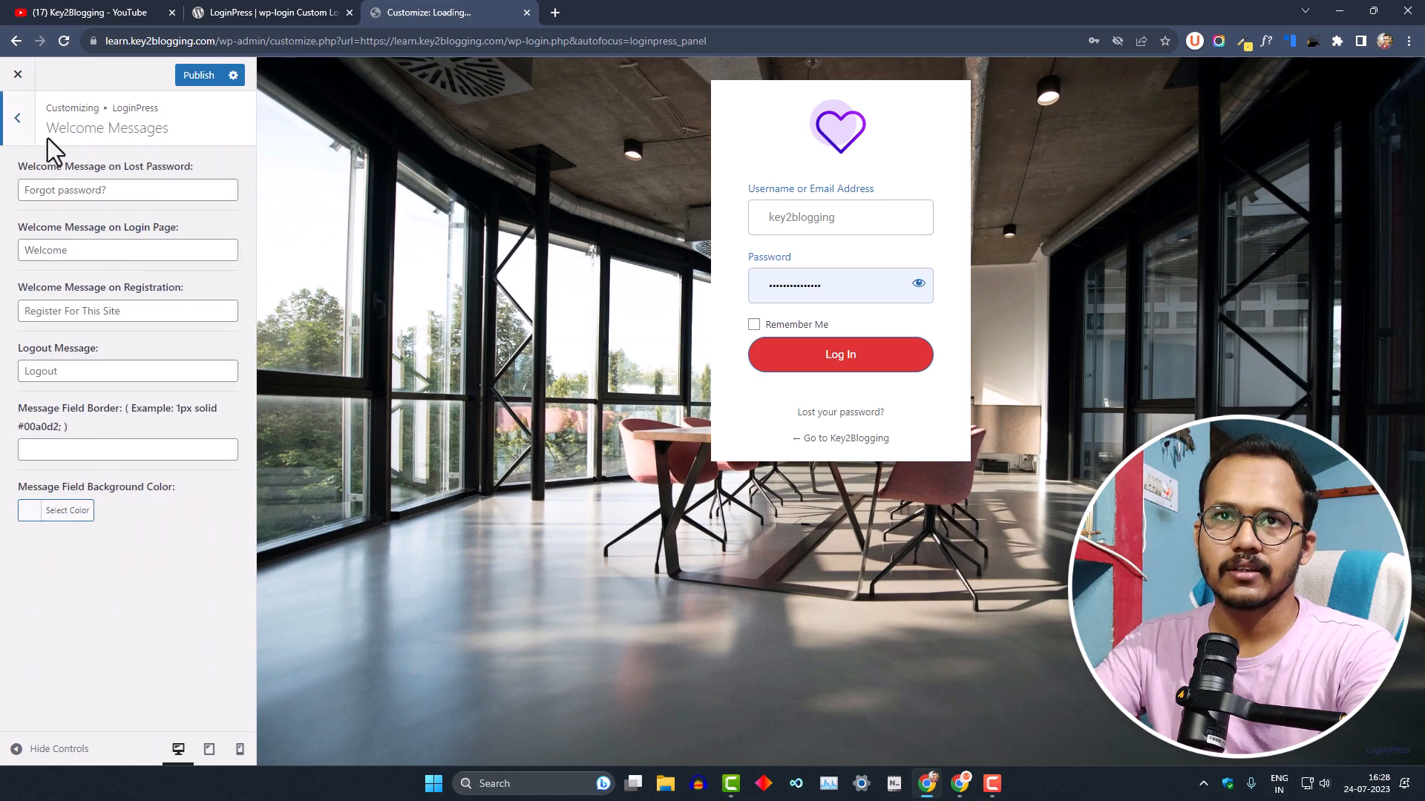
pyautogui.click(27, 127)
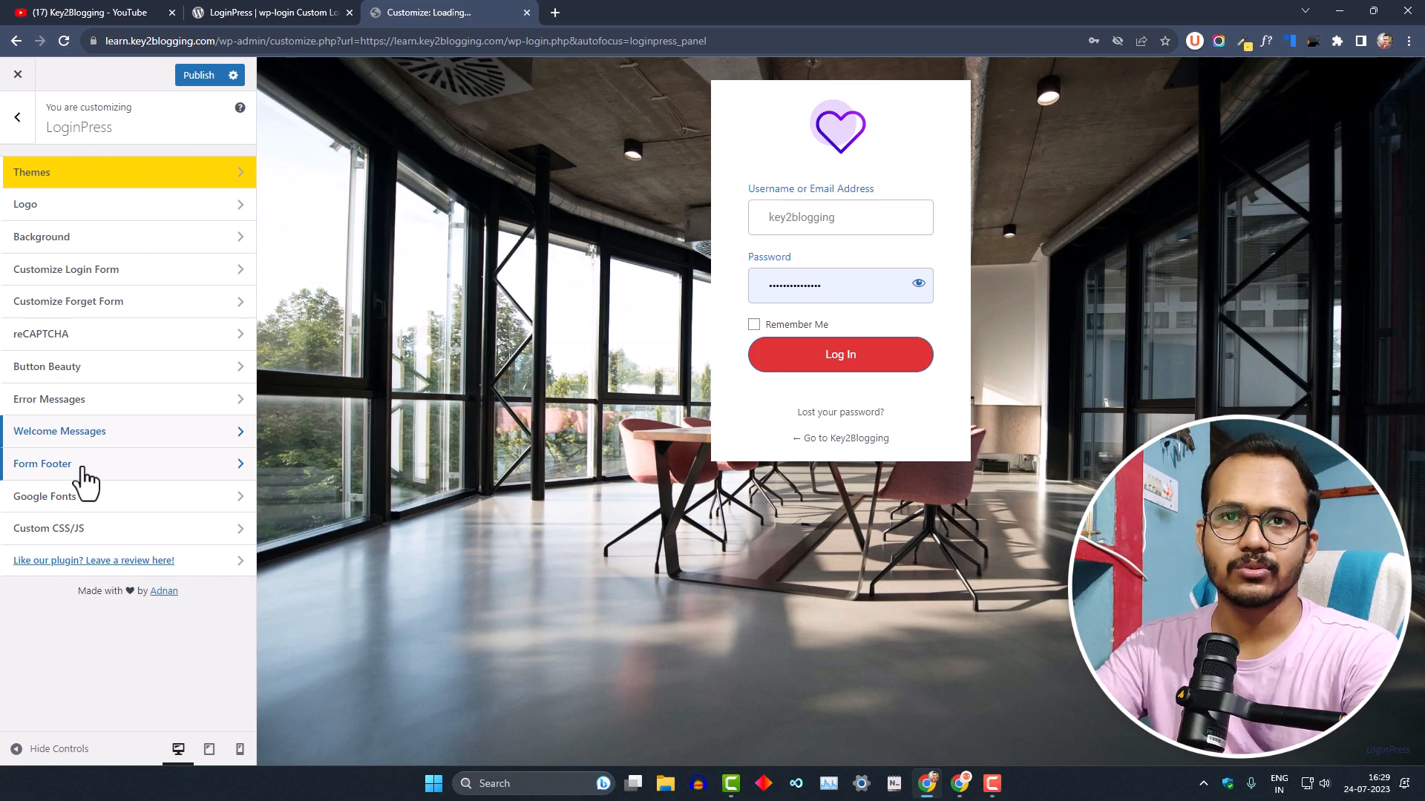
# Review the Google font choices for the login page and the fields for custom CSS and JS.
pyautogui.click(83, 497)
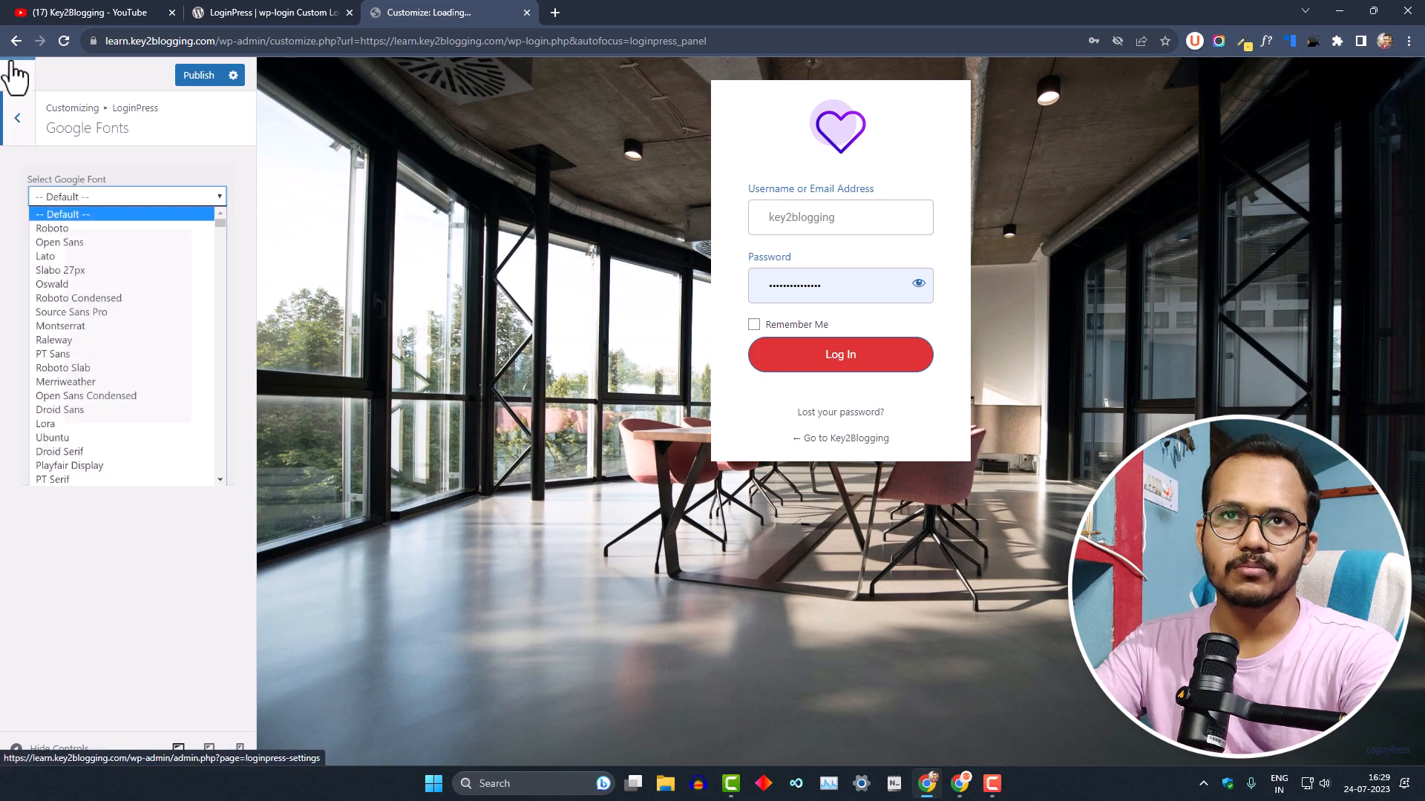
pyautogui.click(15, 123)
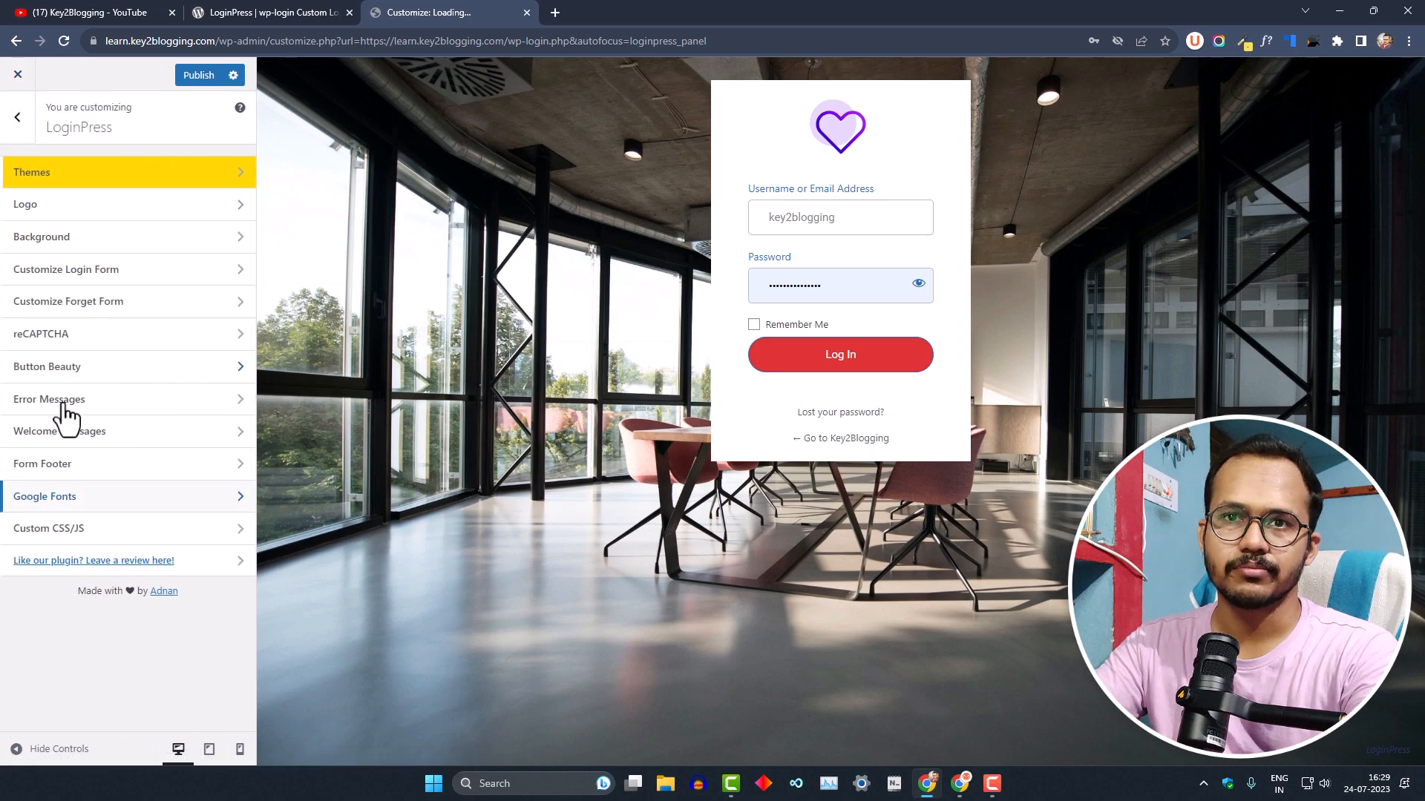
pyautogui.click(85, 535)
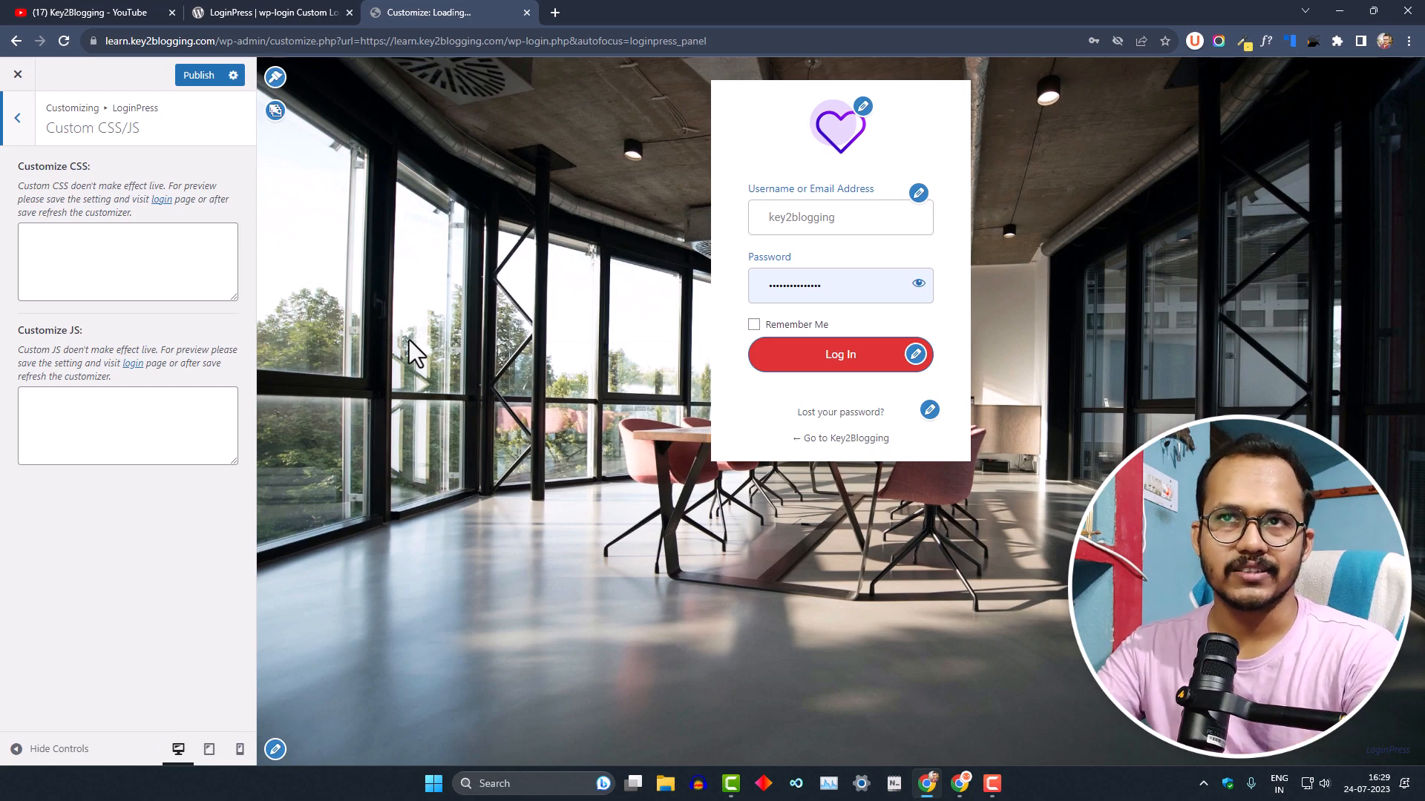
# Open the background settings and the theme choices through the edit shortcuts in the login page preview.
pyautogui.click(275, 112)
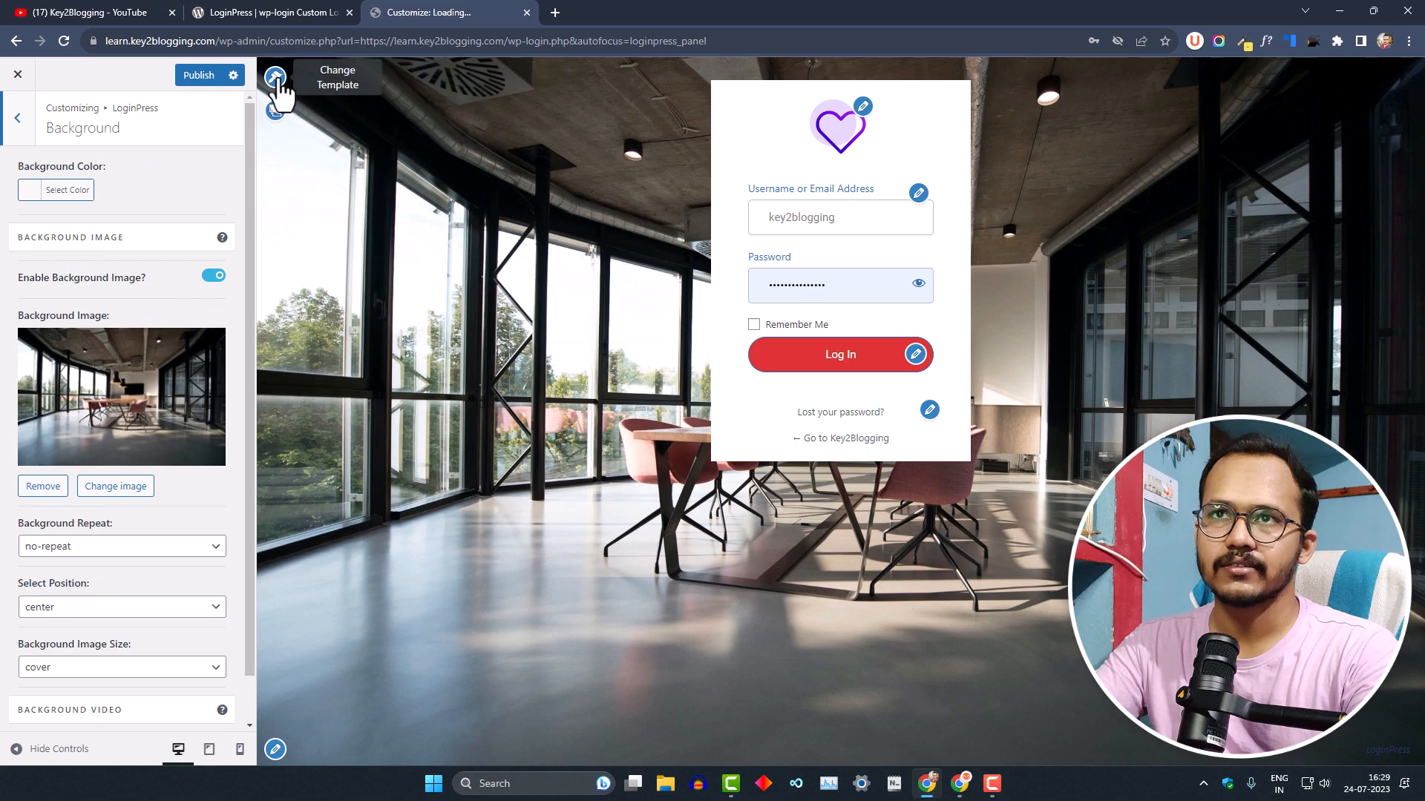
pyautogui.click(276, 77)
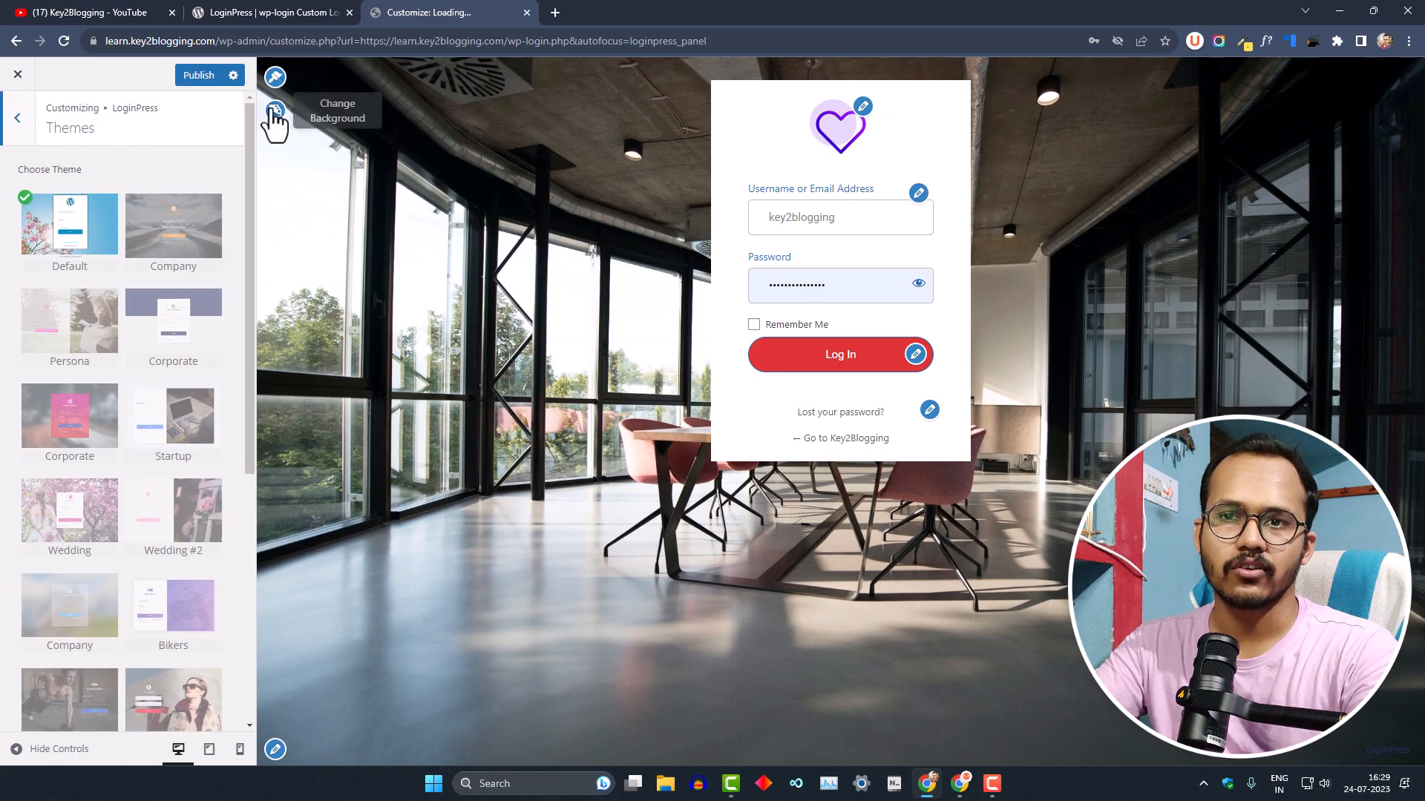
# Return to the main customizer overview and publish the login page changes.
pyautogui.click(15, 121)
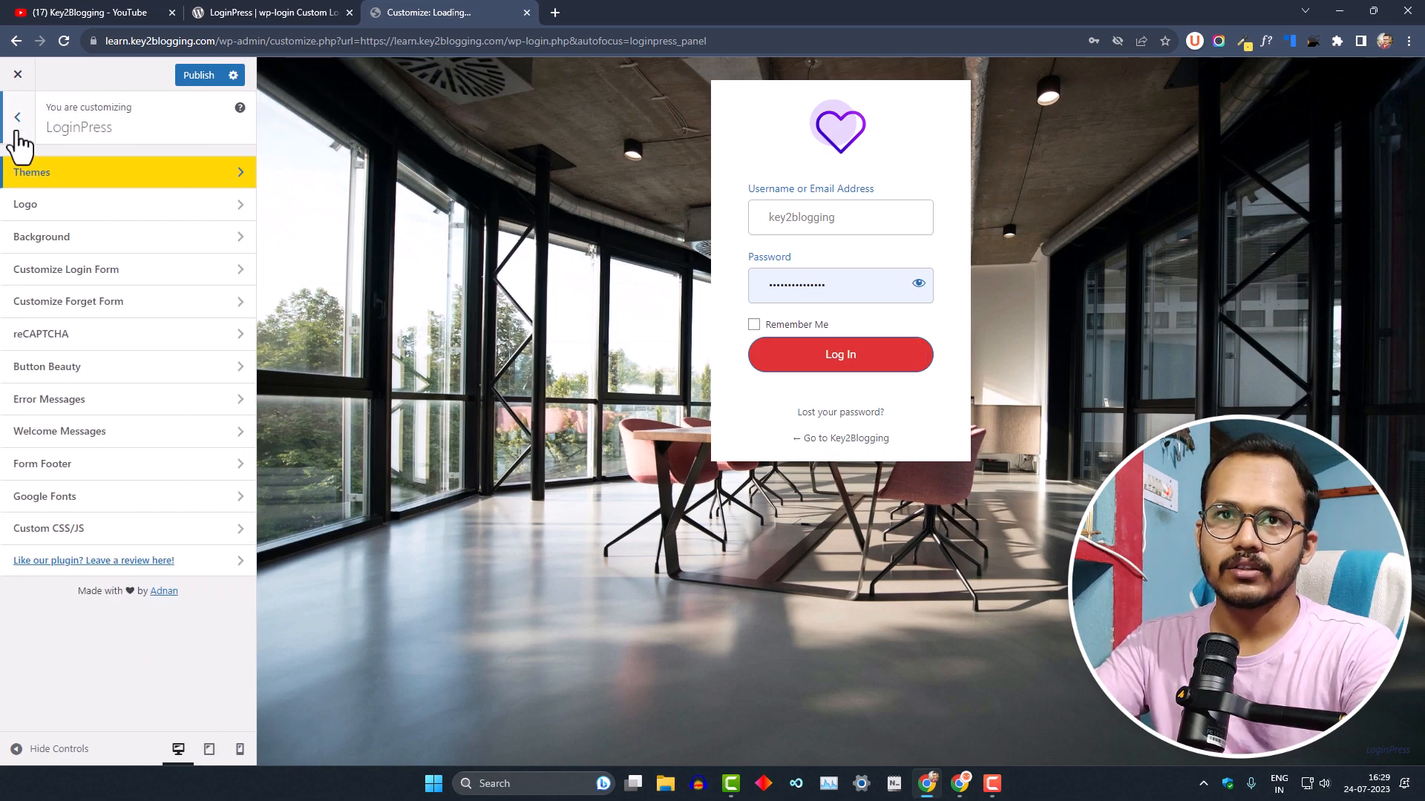
pyautogui.click(17, 117)
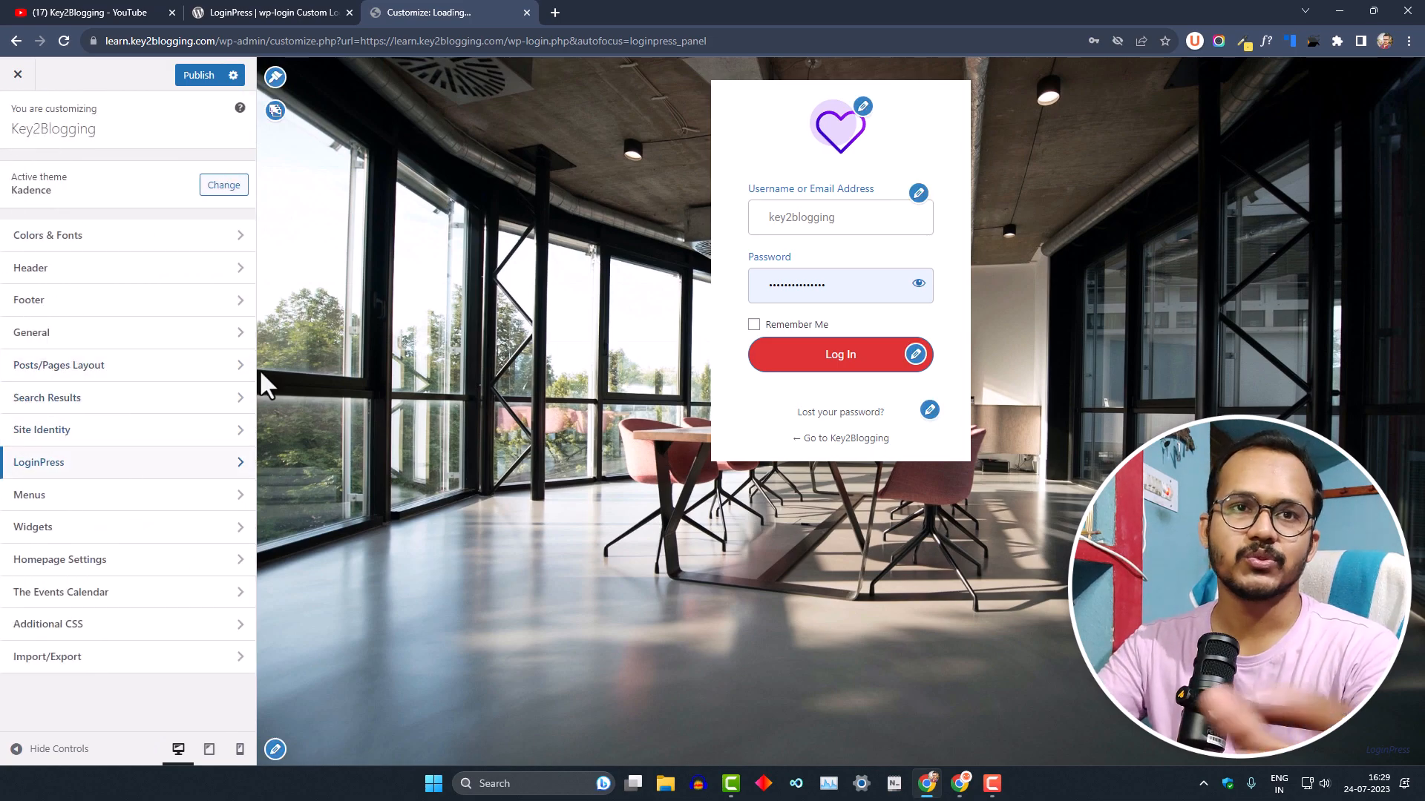
pyautogui.click(199, 78)
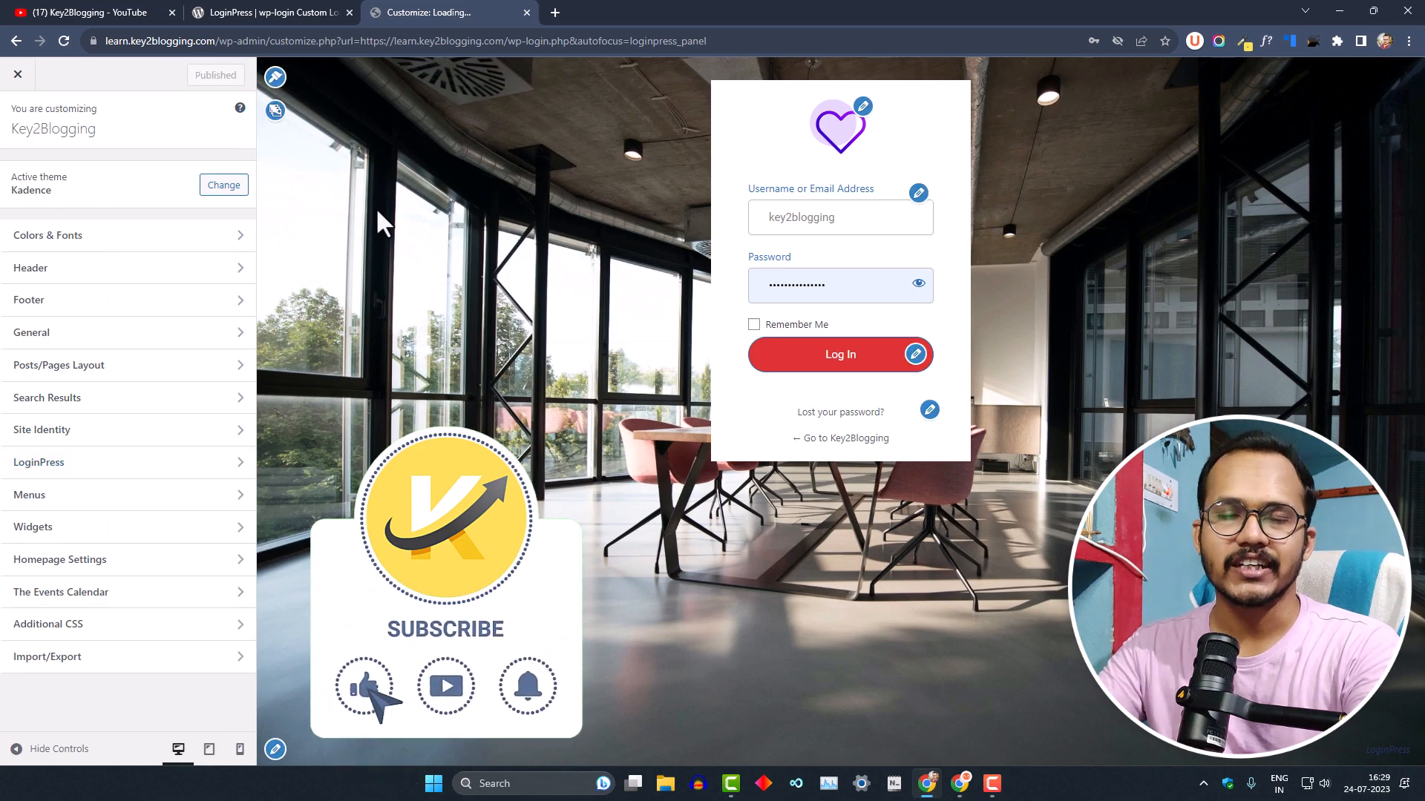